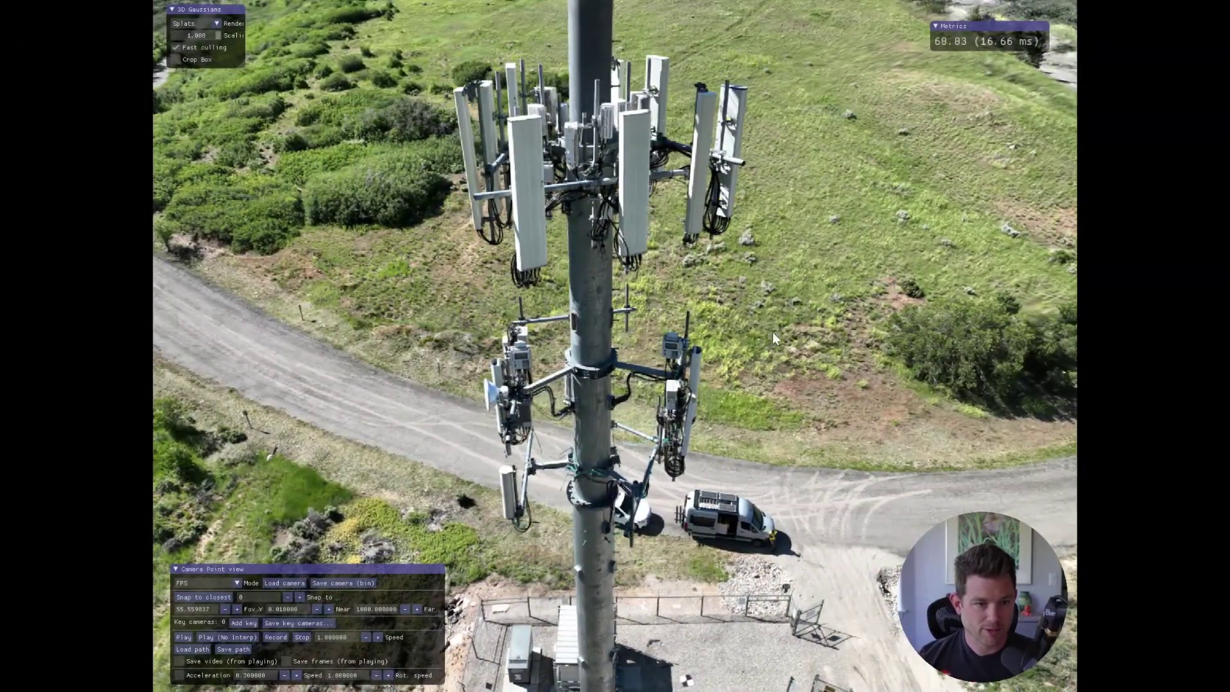
- Fly the FPS camera closer to the cell tower's antenna mounts, shift it sideways and back it away again
key(a)
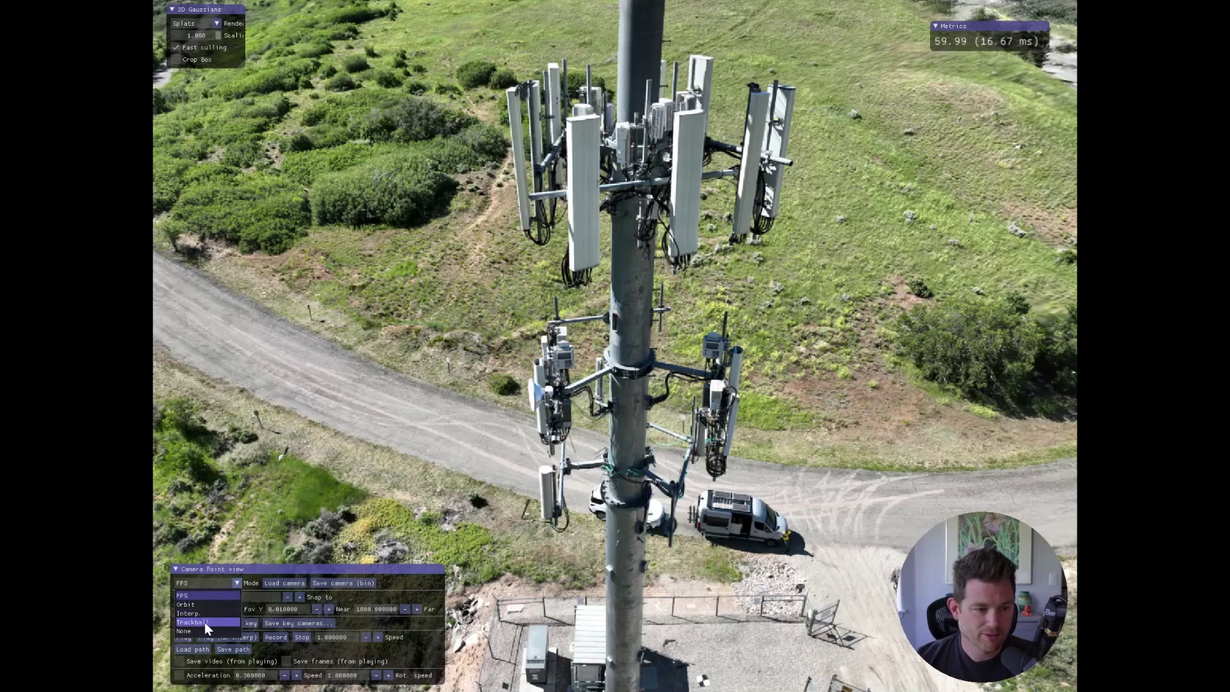
click(516, 372)
key(w)
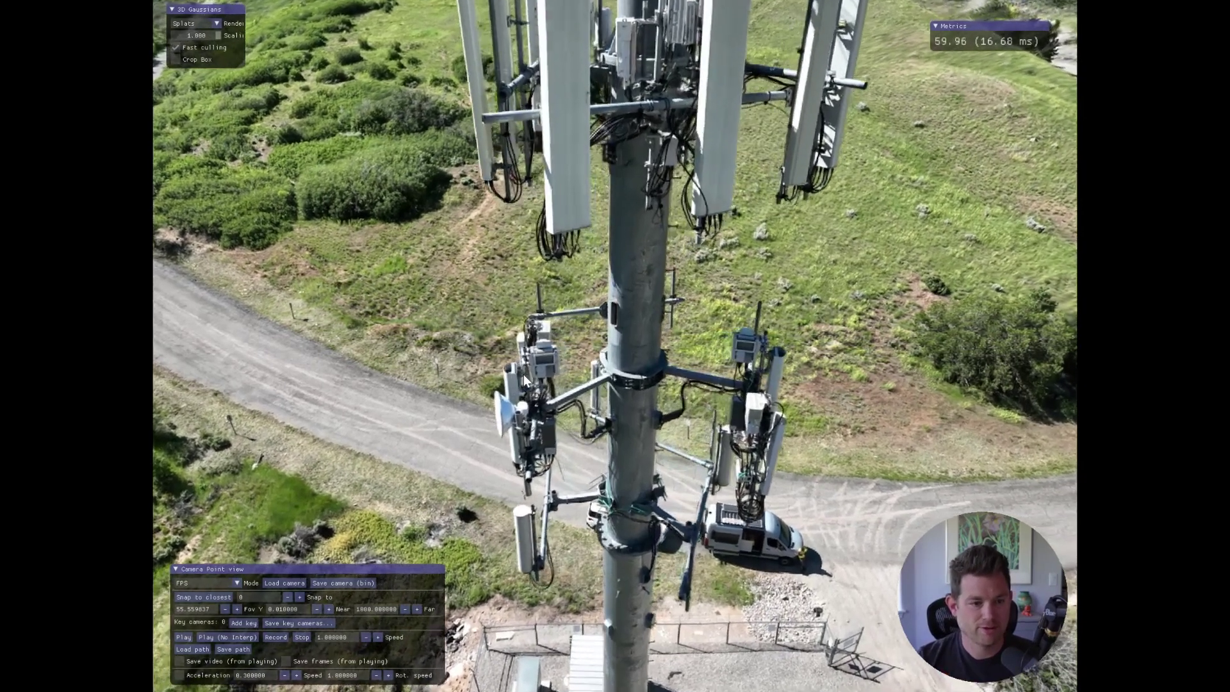
key(w)
key(a)
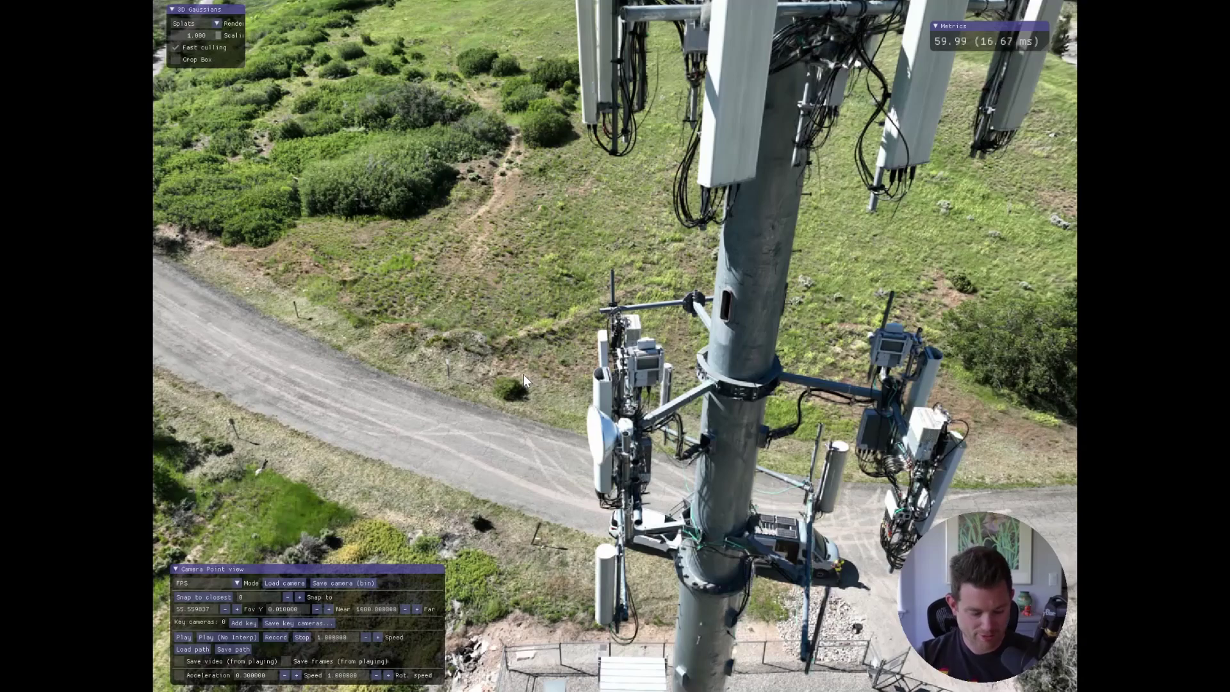
key(s)
key(d)
key(d)
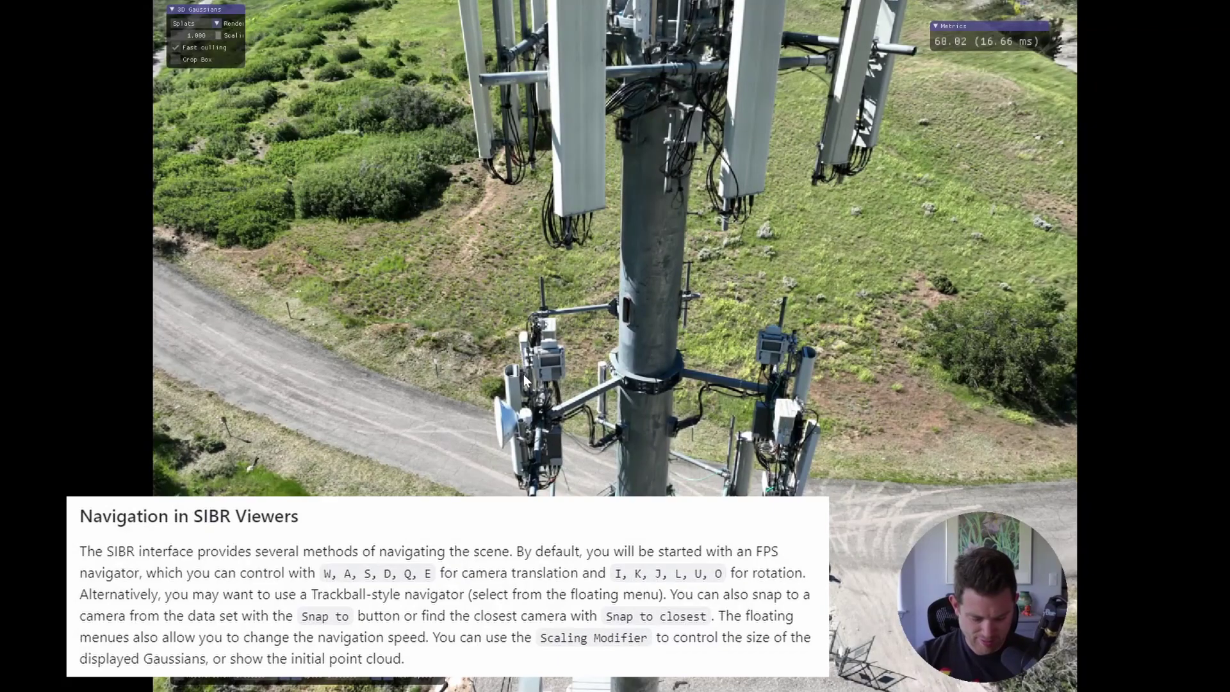
- Tilt the camera to the upper antenna array and circle the tower to examine the panel antennas from several sides
key(i)
key(k)
key(i)
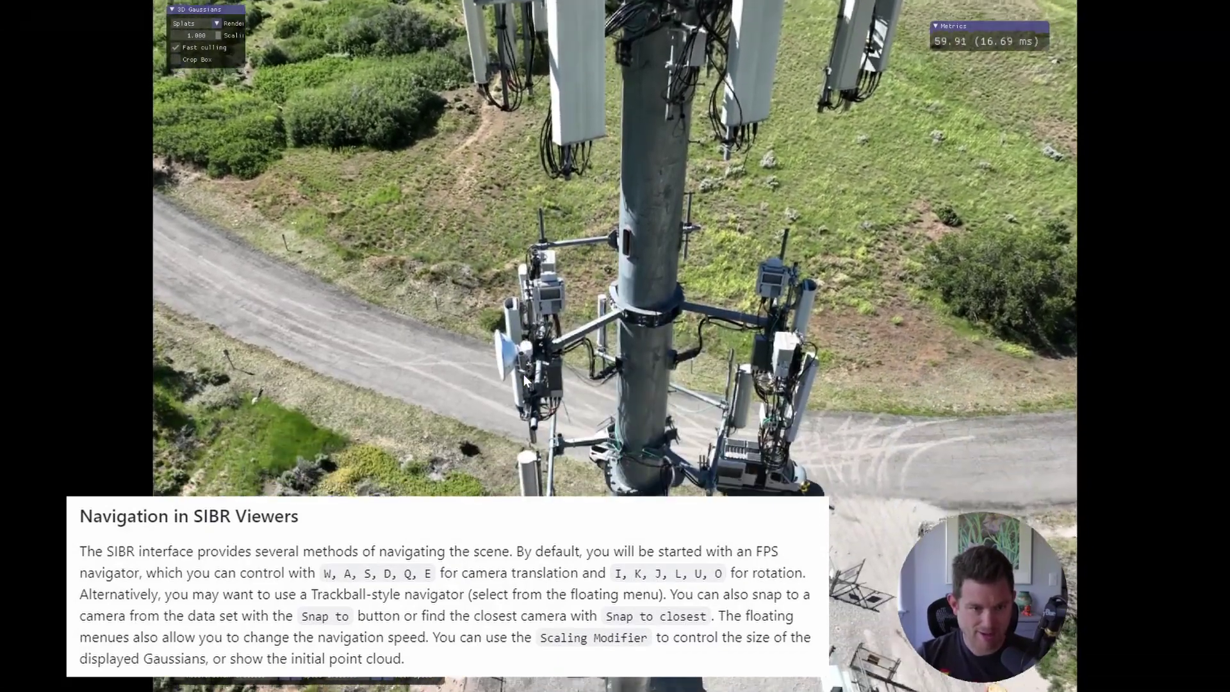
key(a)
key(l)
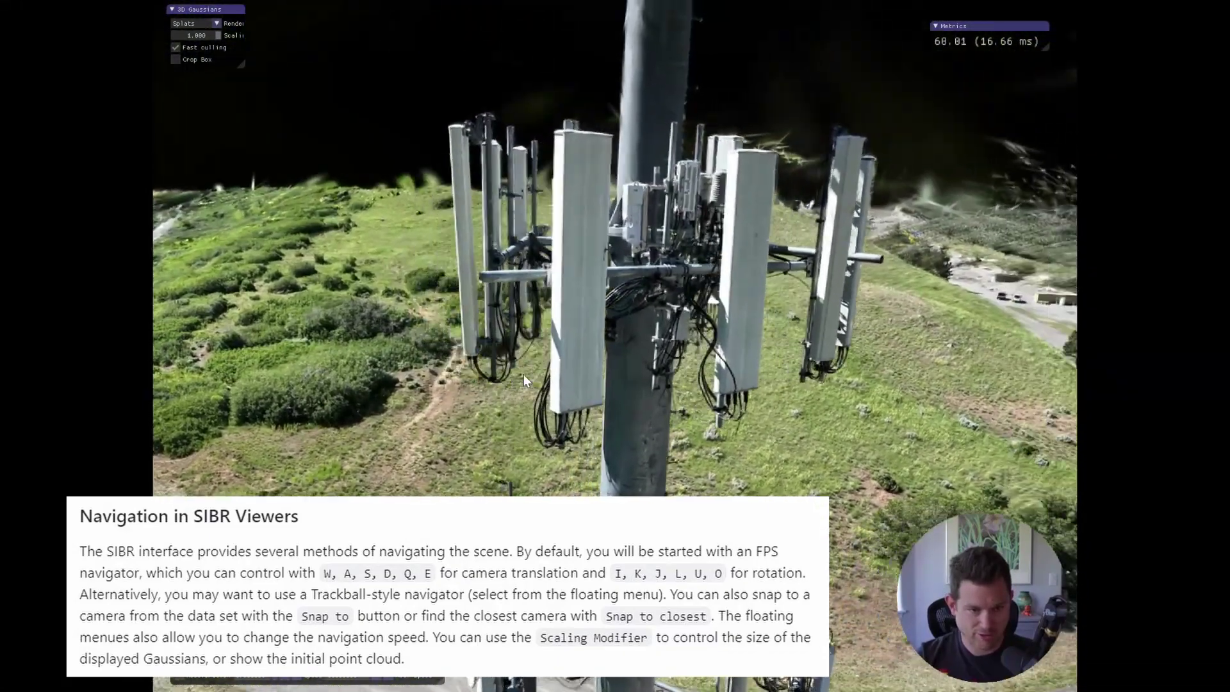
key(d)
key(j)
key(d)
key(j)
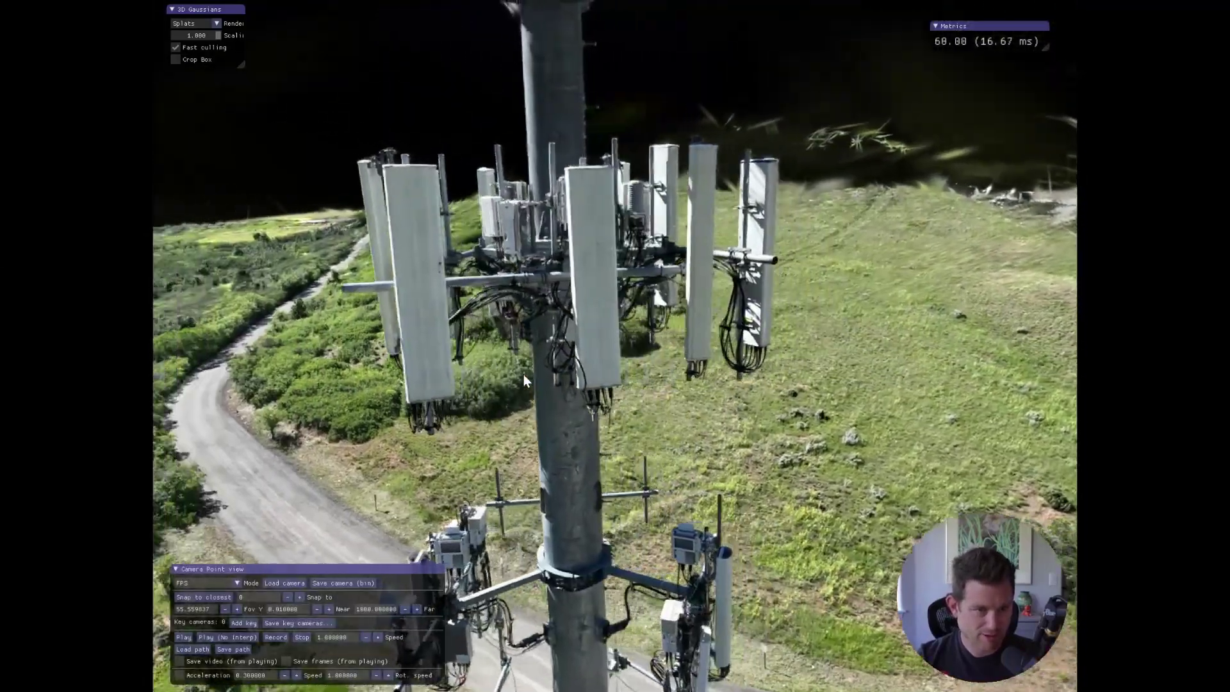
key(d)
key(j)
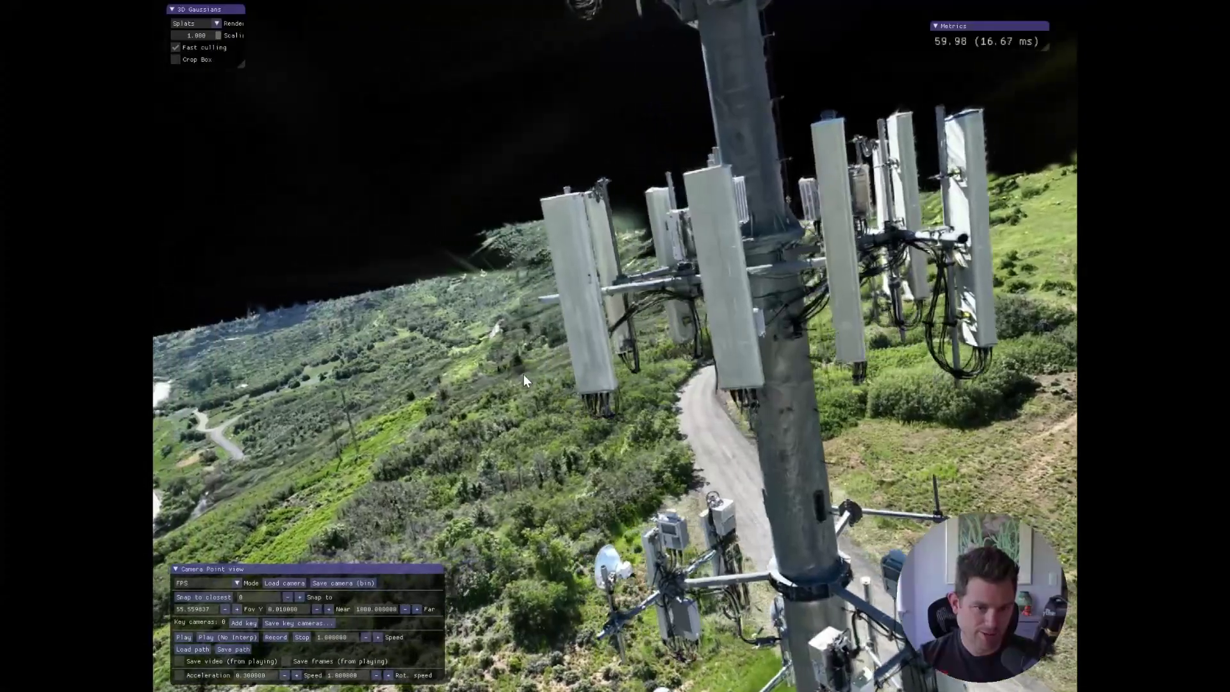
- Tilt the camera down past the lower antenna mounts and circle the tower to follow the pole to its base
key(k)
key(k)
key(d)
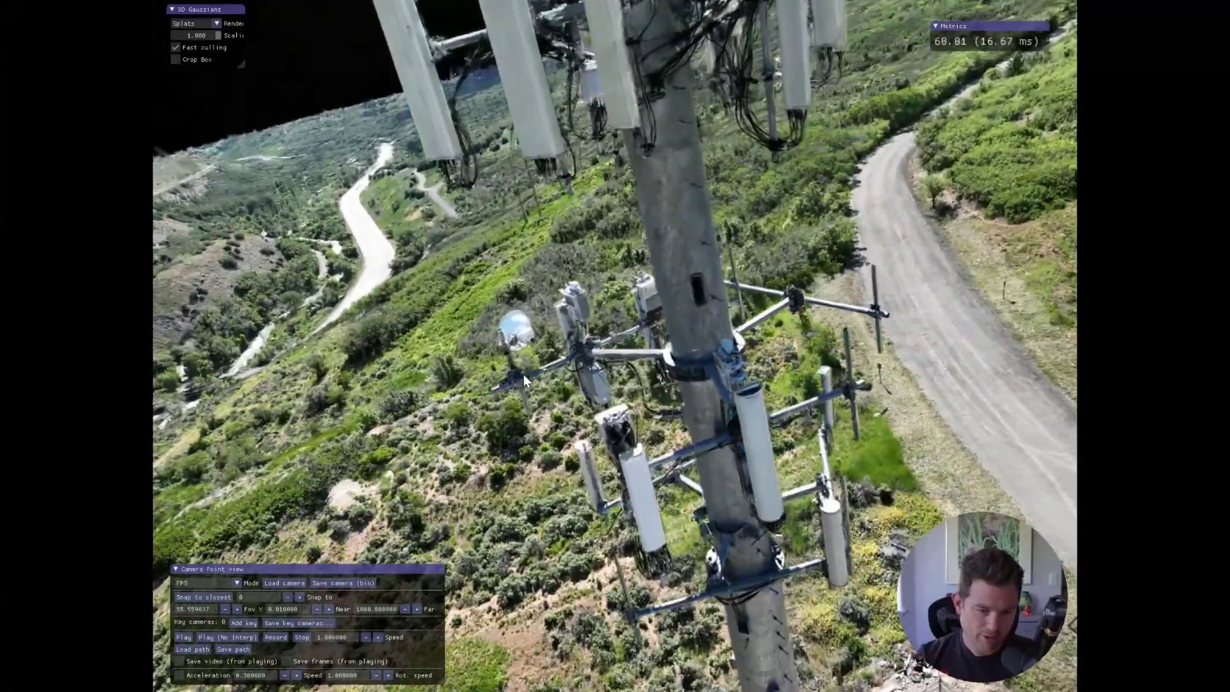
key(j)
key(j)
key(d)
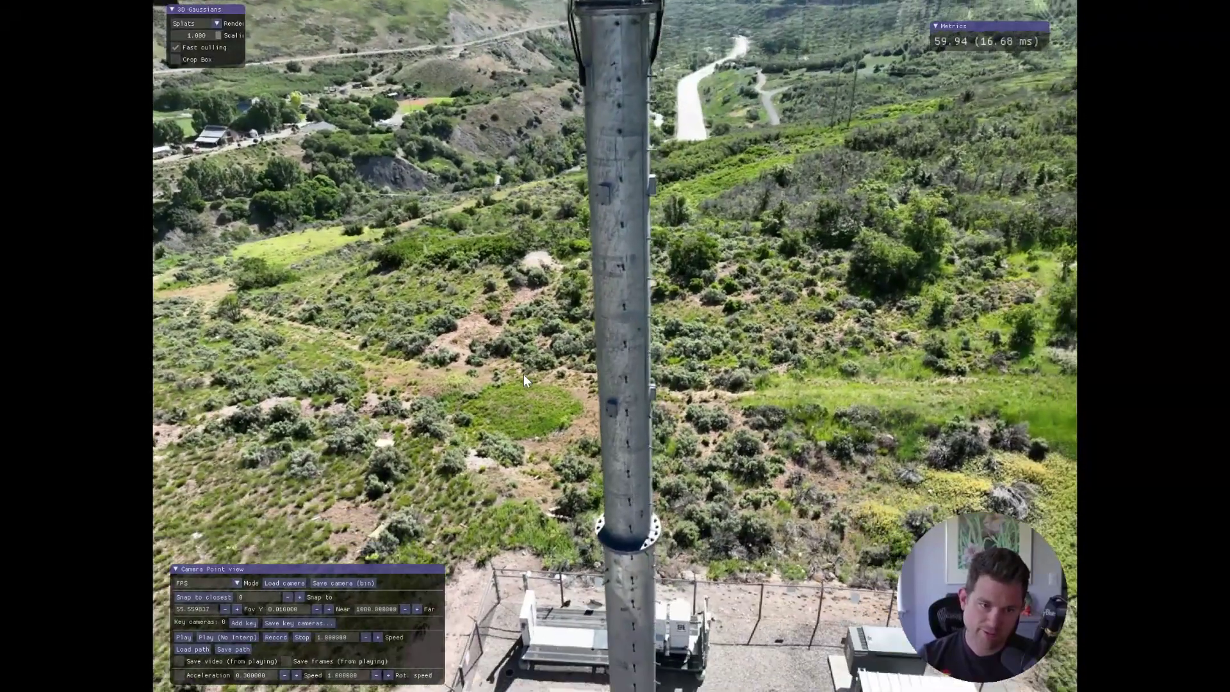
key(k)
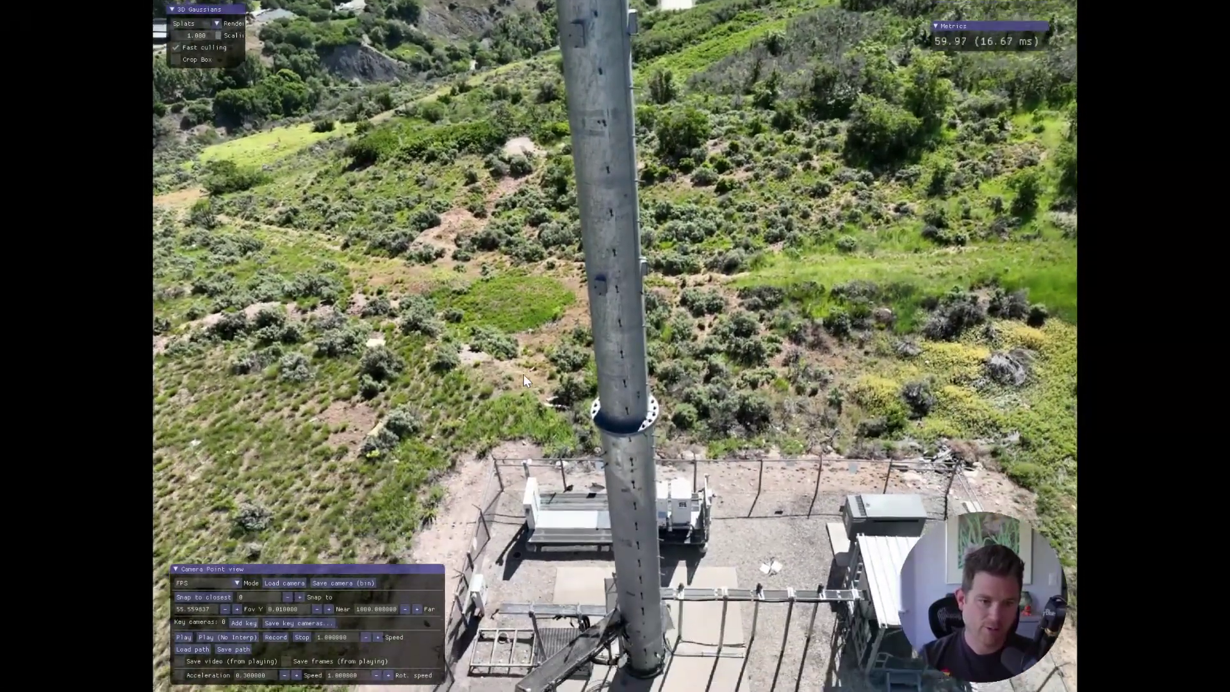
- Examine the fenced compound and the lower pole by turning and shifting the FPS camera around them
key(l)
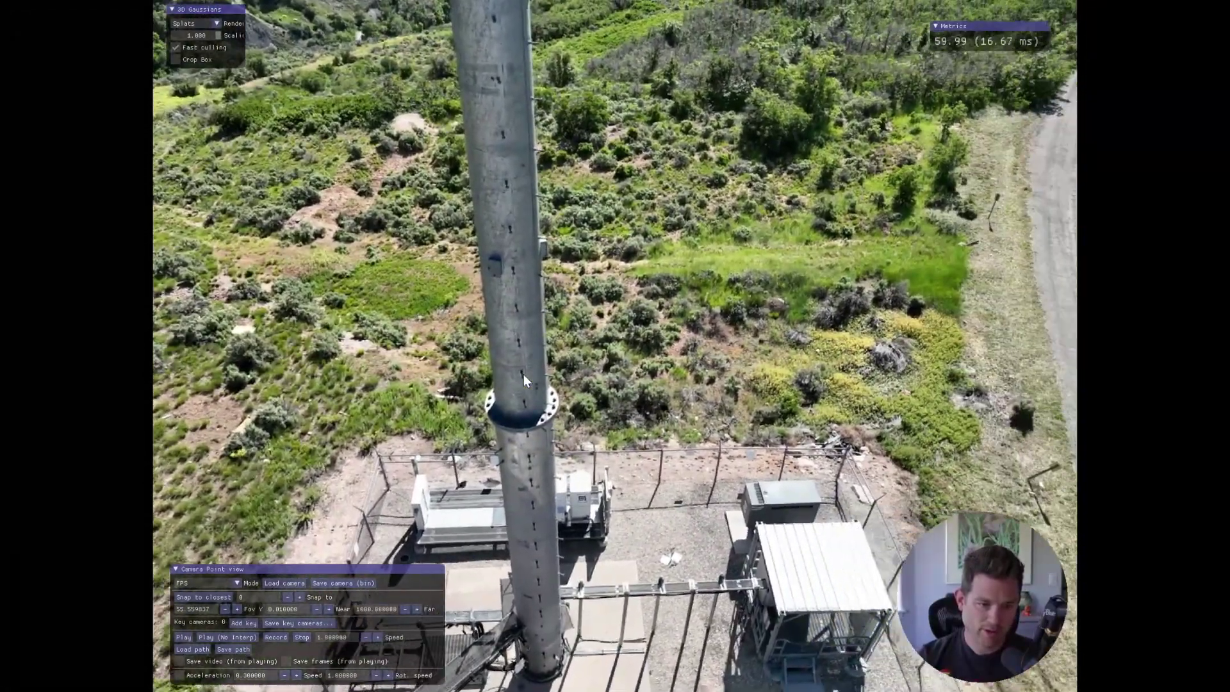
key(a)
key(a)
key(d)
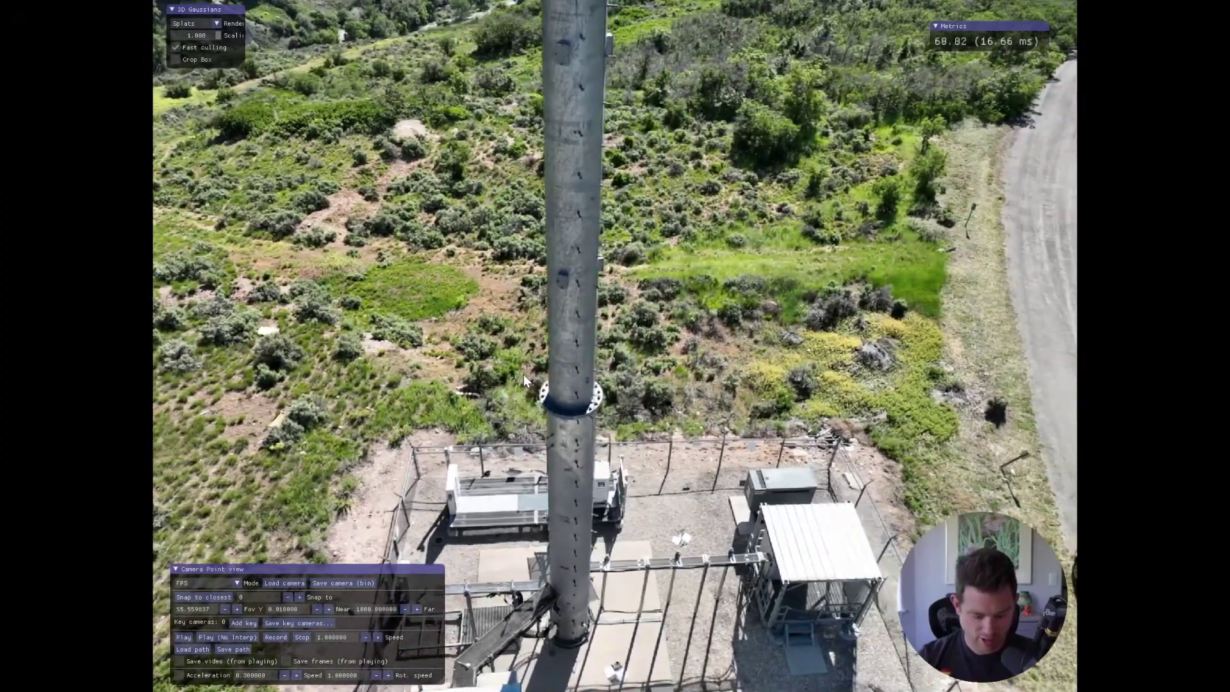
key(d)
key(j)
key(d)
key(l)
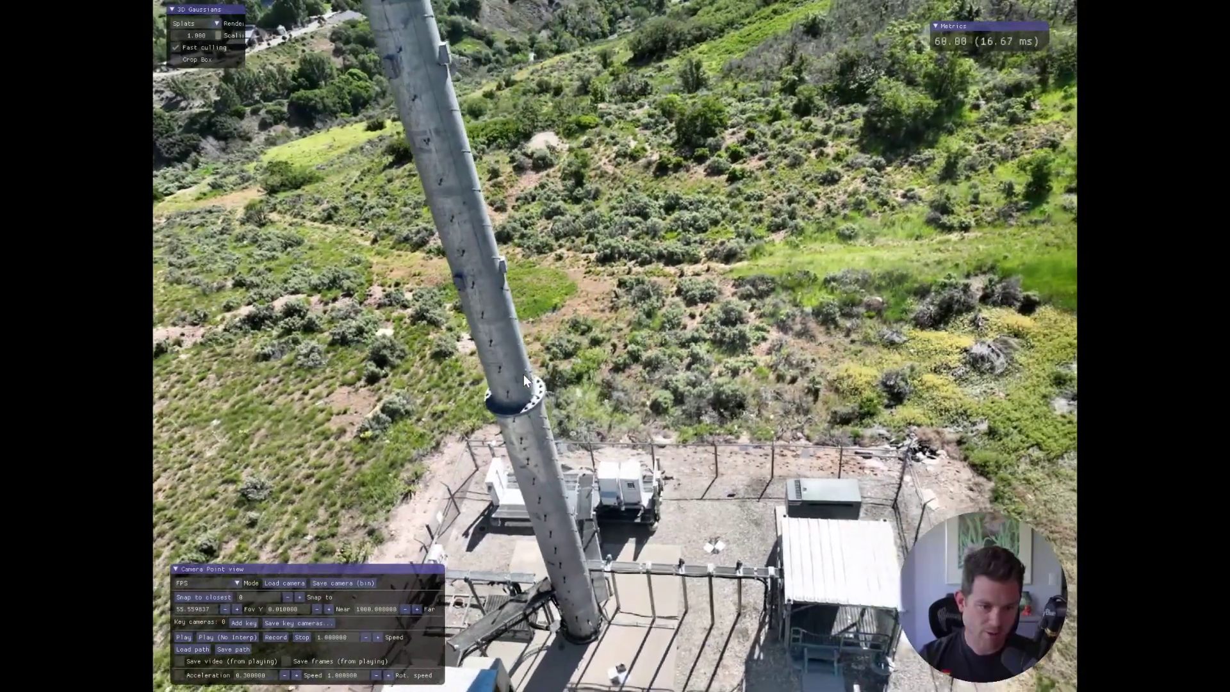
key(a)
key(s)
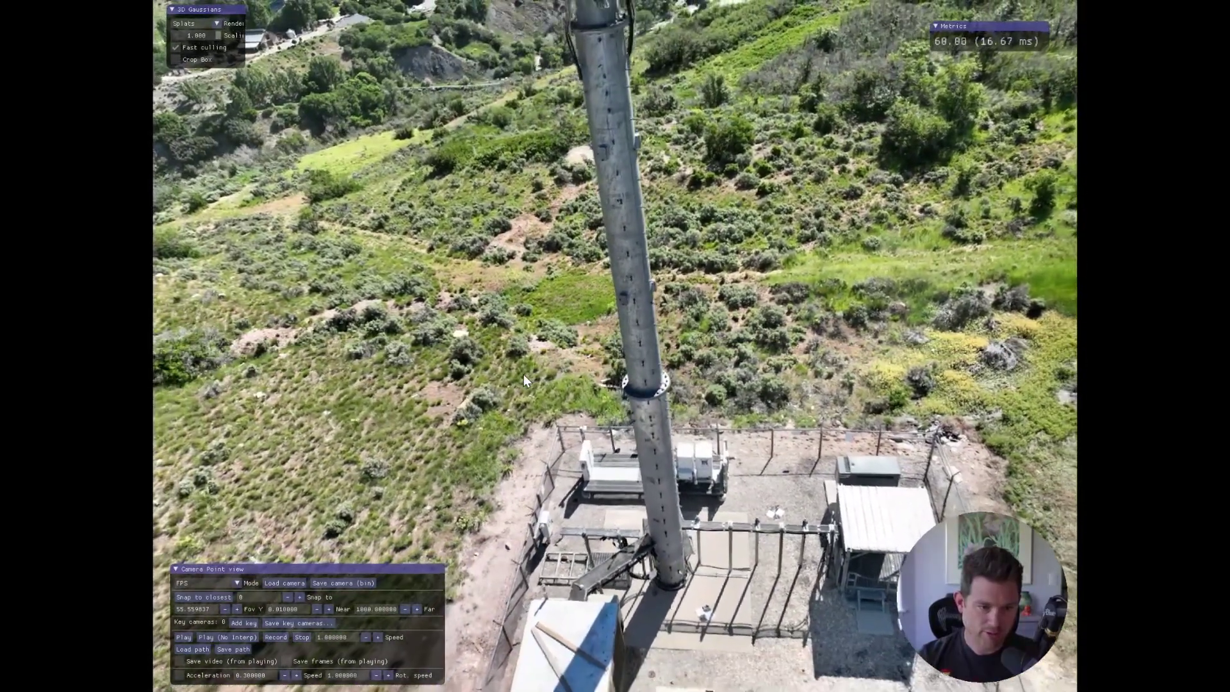
key(l)
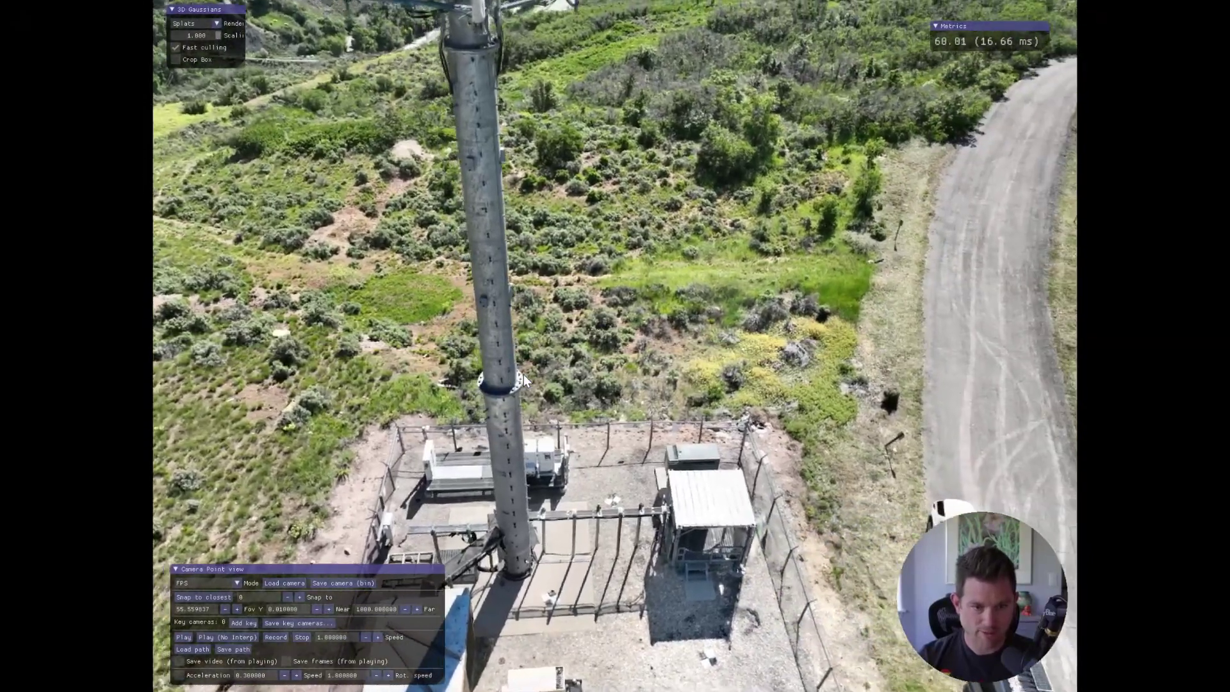
key(a)
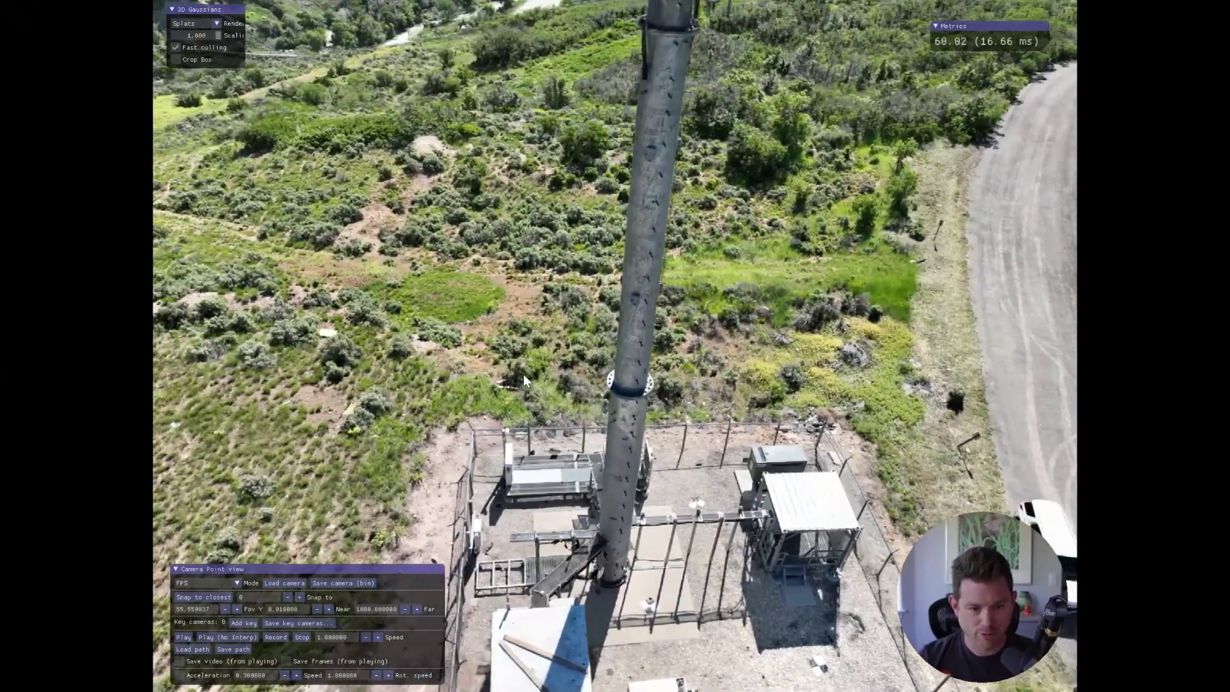
key(i)
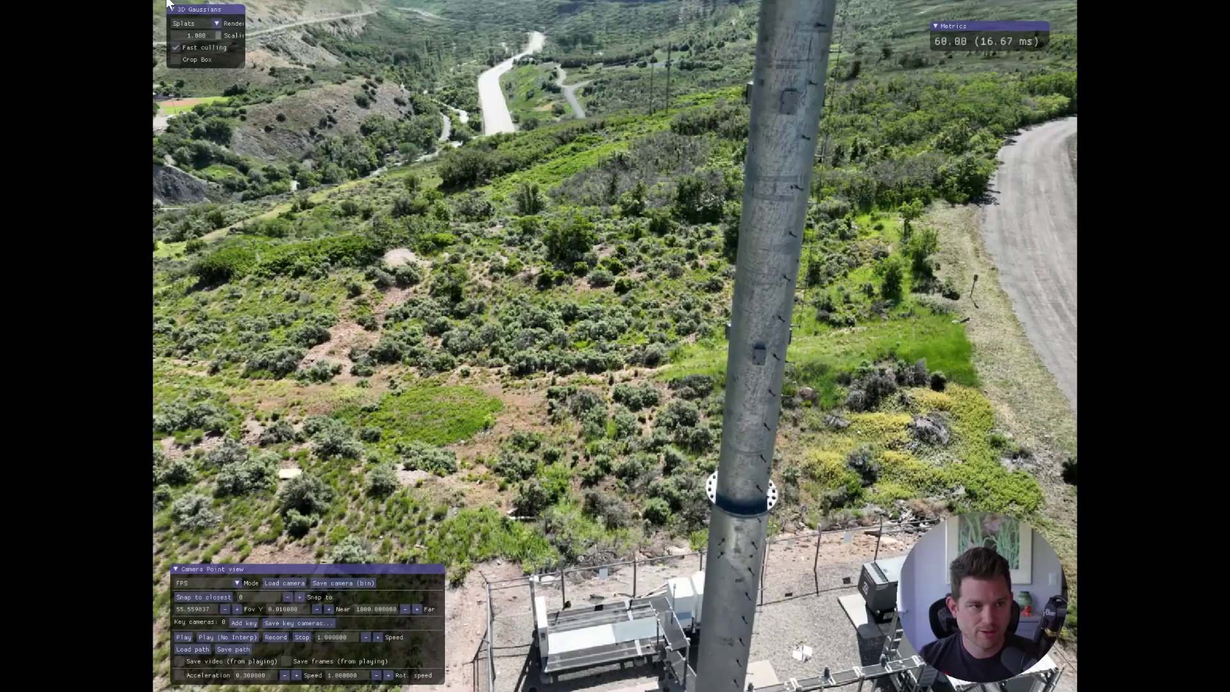
- Switch the camera navigation mode to Trackball
click(190, 22)
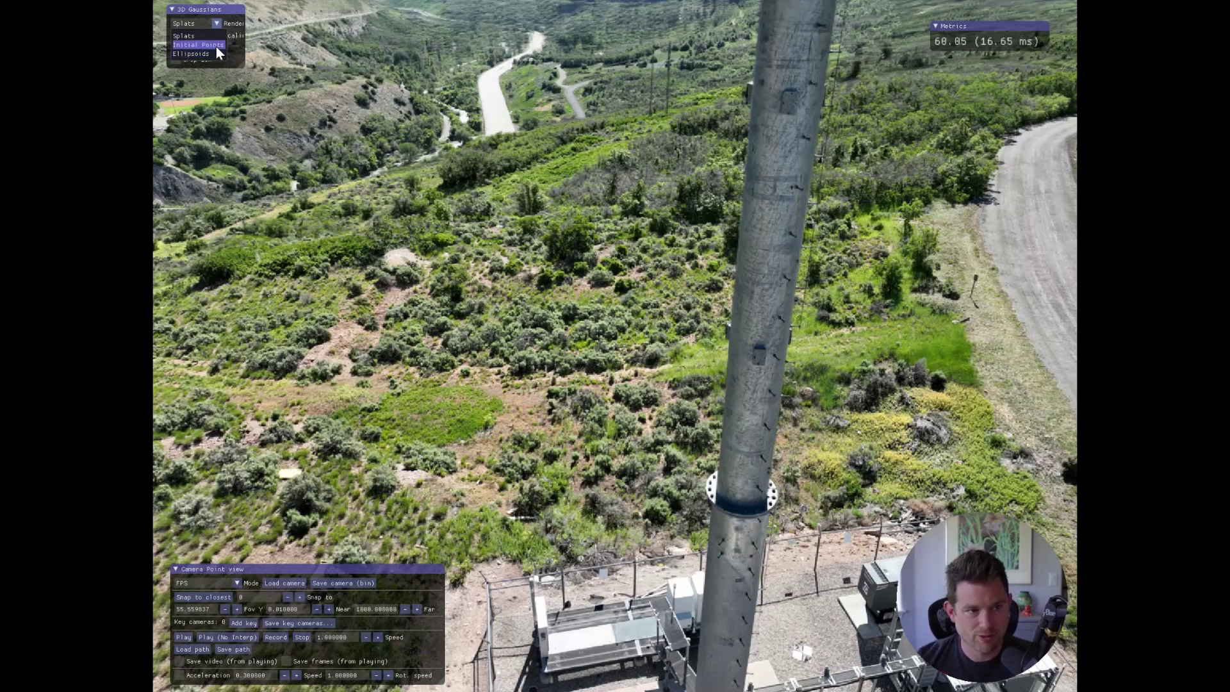
click(224, 586)
click(224, 586)
click(220, 615)
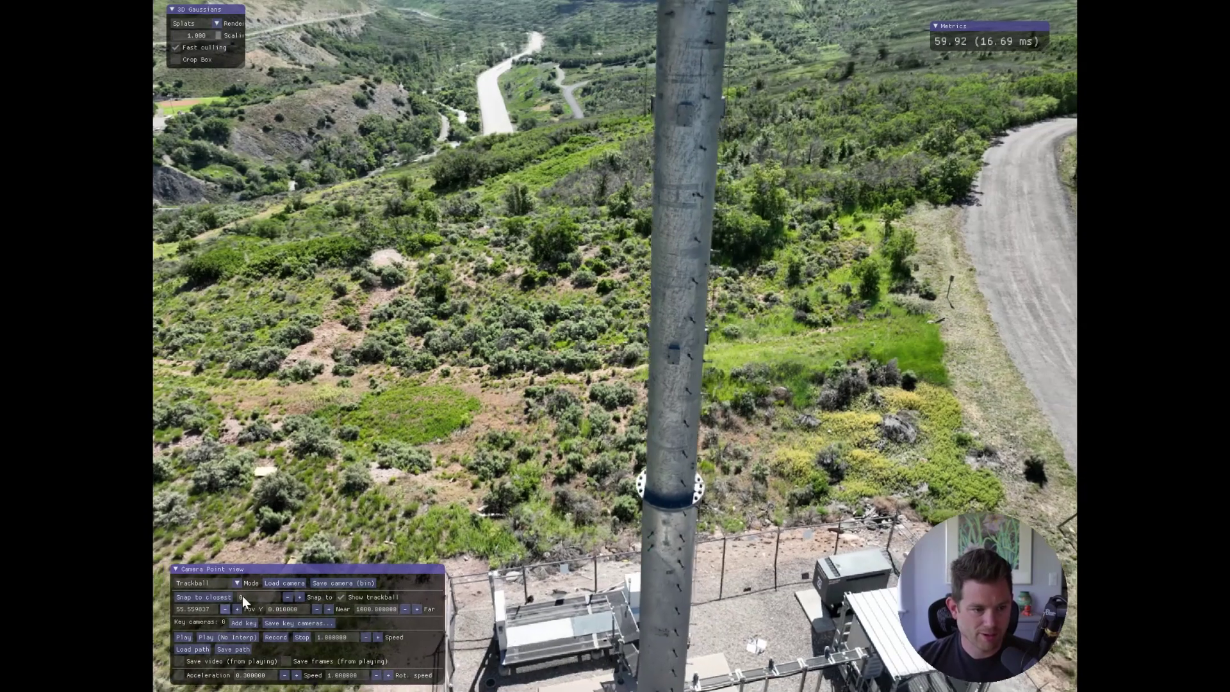
- Rotate the view to the vehicles parked on the road and examine the van up close and from farther away
drag(516, 525, 775, 573)
scroll(769, 568, down, 3)
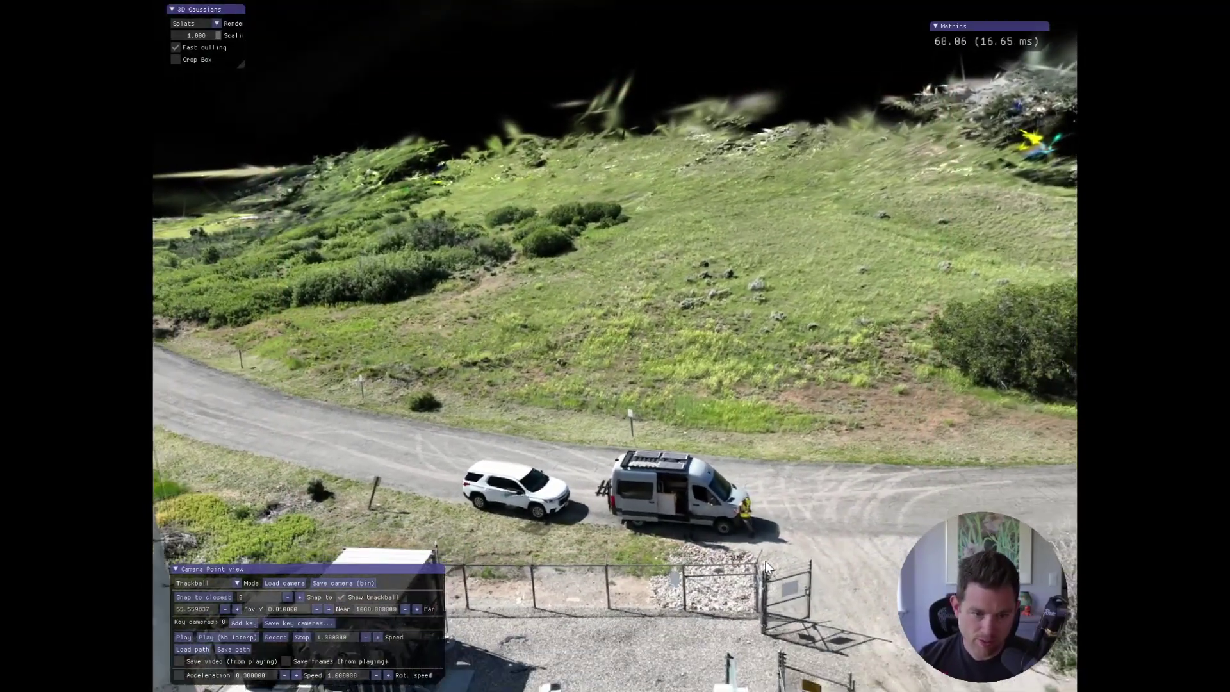
scroll(758, 543, down, 4)
scroll(758, 543, up, 5)
scroll(759, 543, up, 3)
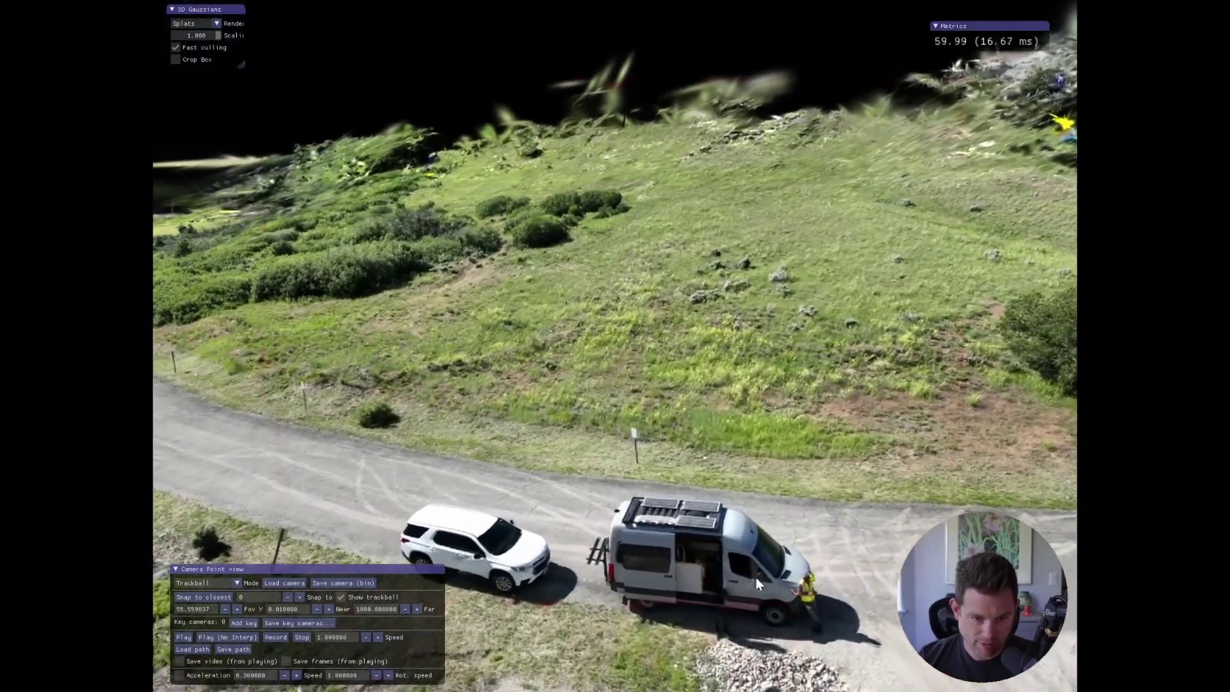
scroll(678, 386, down, 5)
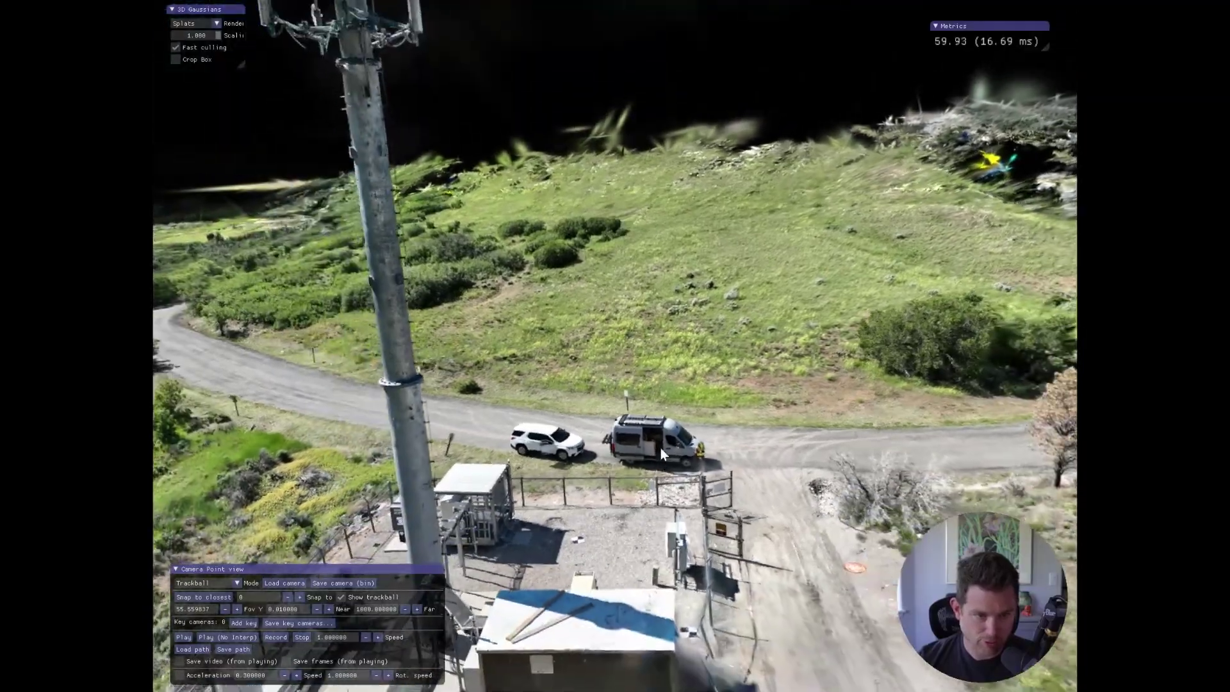
- Orbit to the equipment hut side and examine the hut, the generator and the gravel yard inside the fence
drag(660, 448, 604, 451)
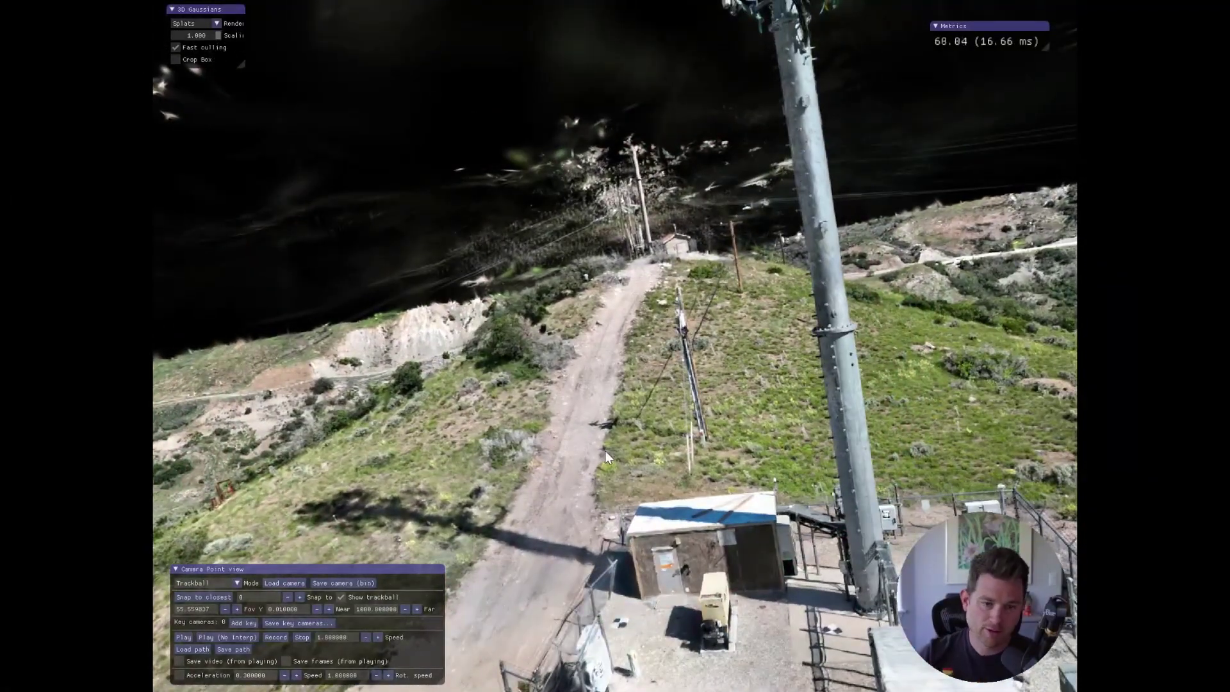
drag(605, 451, 855, 509)
drag(782, 494, 714, 552)
scroll(579, 521, down, 10)
scroll(670, 518, up, 8)
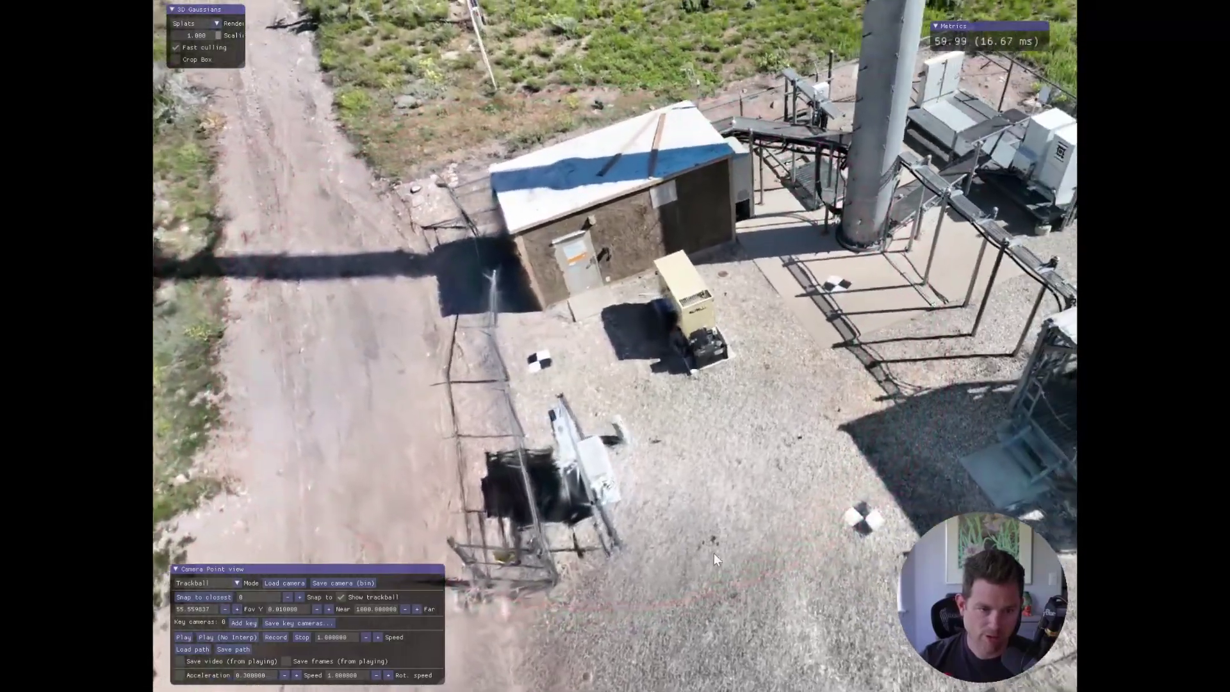
right_drag(714, 552, 497, 560)
right_drag(807, 538, 708, 637)
mouse_move(669, 417)
right_down()
mouse_move(671, 465)
mouse_move(729, 631)
right_up()
right_drag(657, 336, 582, 506)
- Examine the tower base and its cable bridge from above at close range, ending with a view of the whole compound
drag(582, 506, 799, 520)
drag(248, 285, 279, 489)
drag(422, 343, 338, 445)
right_drag(339, 446, 616, 461)
scroll(616, 461, up, 10)
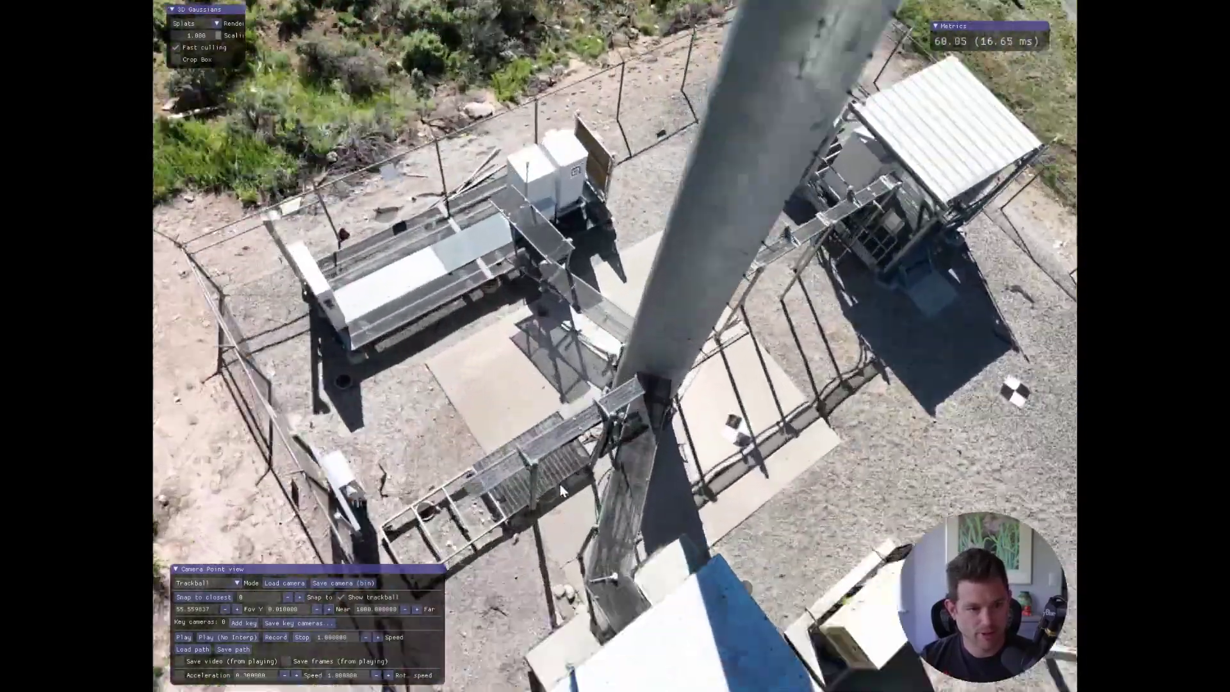
scroll(592, 472, down, 10)
drag(628, 478, 576, 440)
scroll(582, 493, up, 5)
drag(579, 487, 501, 534)
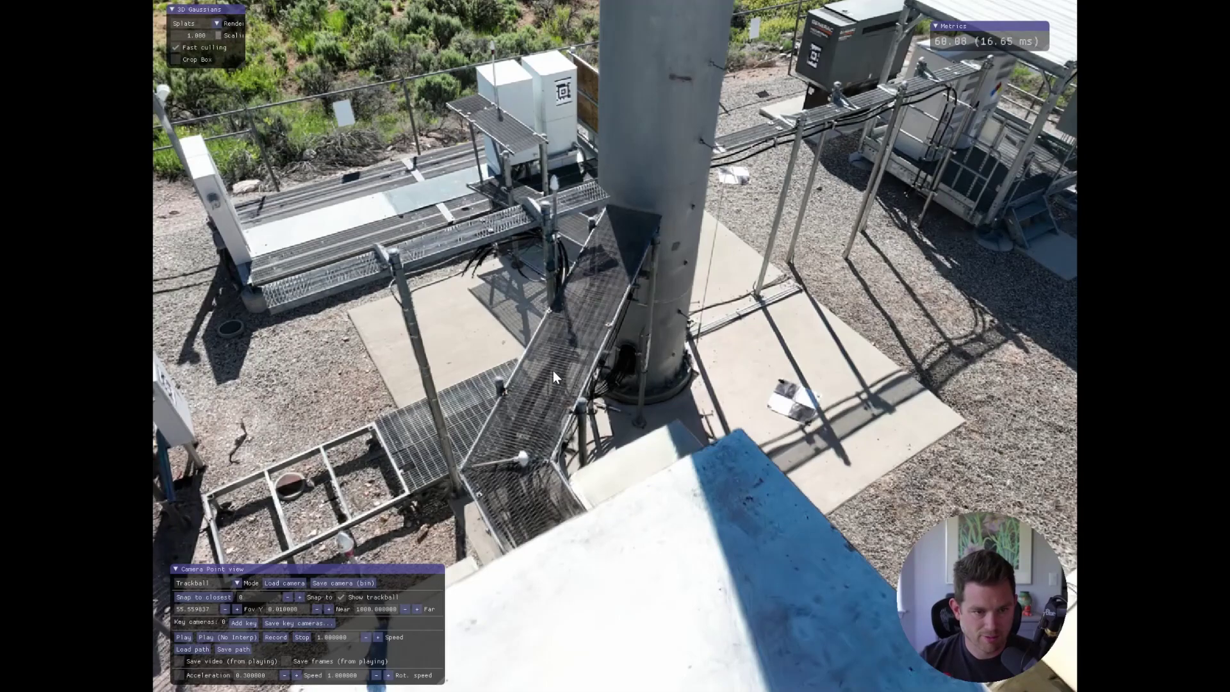
scroll(551, 505, down, 10)
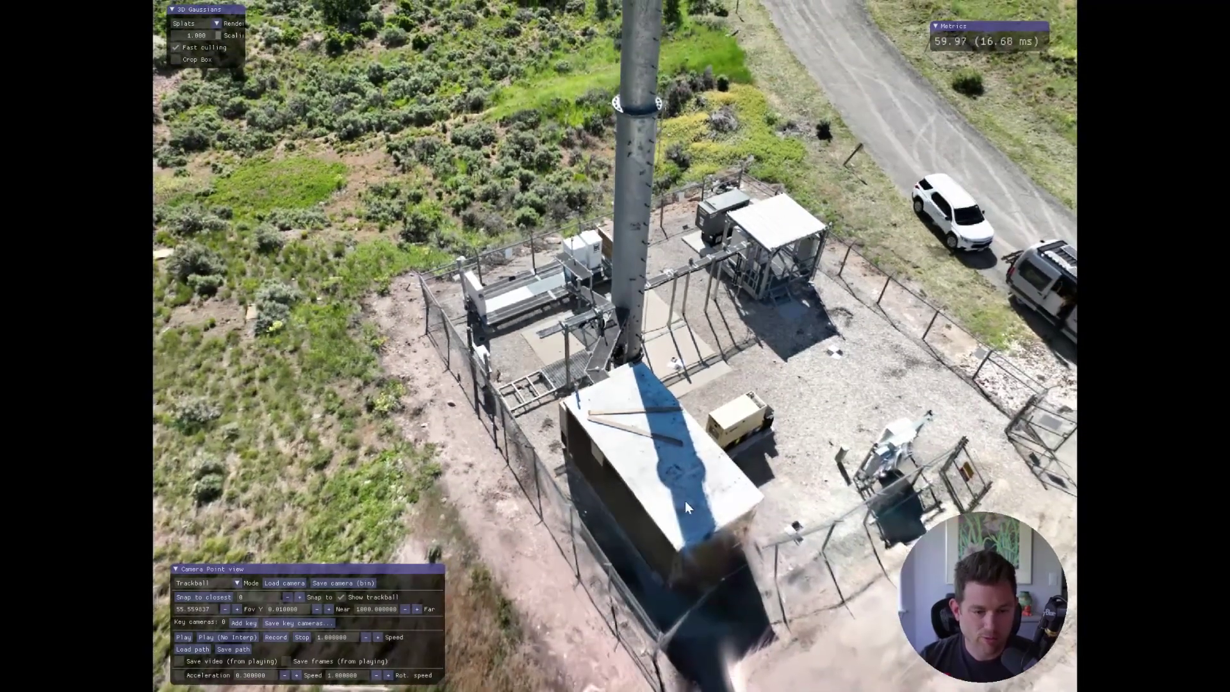
- Move up the tower and examine its antenna arrays from above, at close range and from a distance
right_drag(685, 501, 602, 680)
right_drag(563, 443, 621, 679)
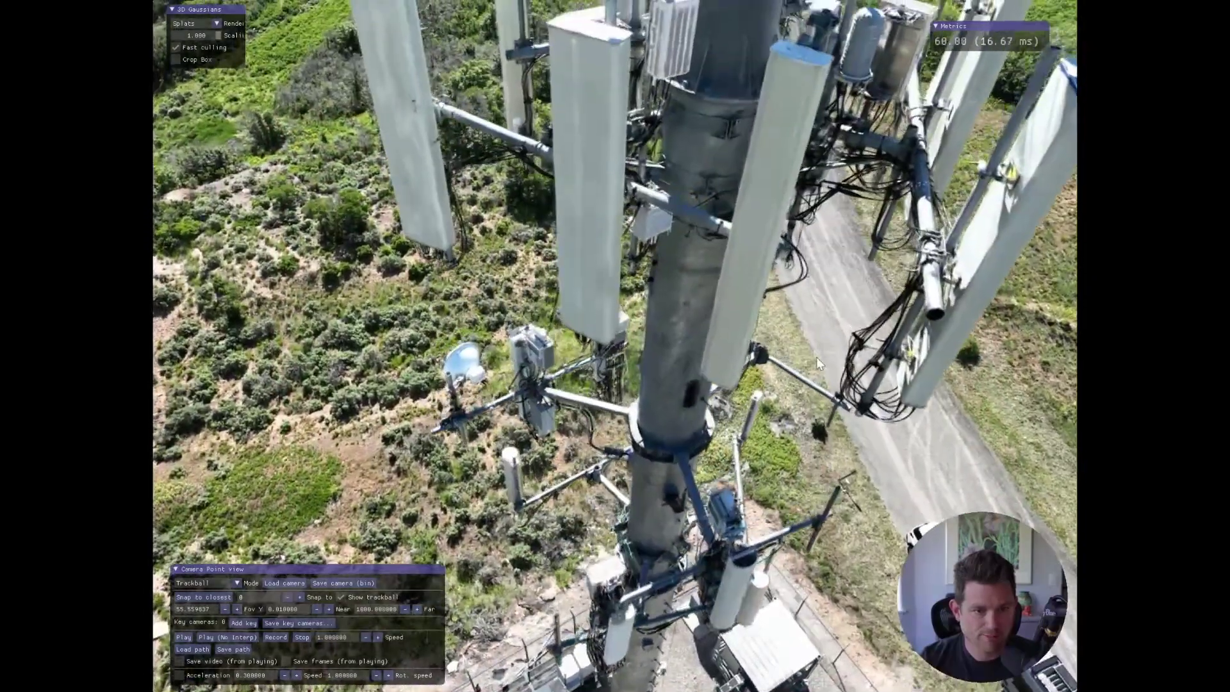
drag(584, 463, 549, 261)
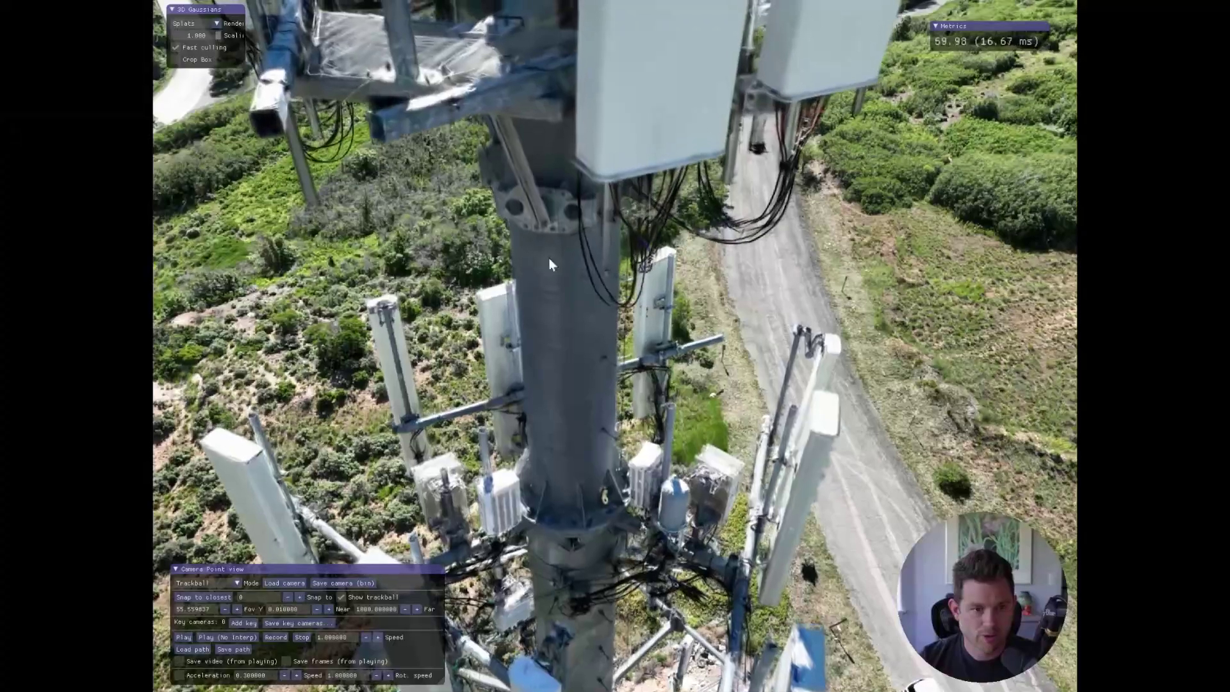
right_drag(475, 391, 504, 394)
scroll(503, 395, down, 5)
drag(616, 388, 599, 521)
right_drag(599, 520, 621, 485)
scroll(618, 524, up, 5)
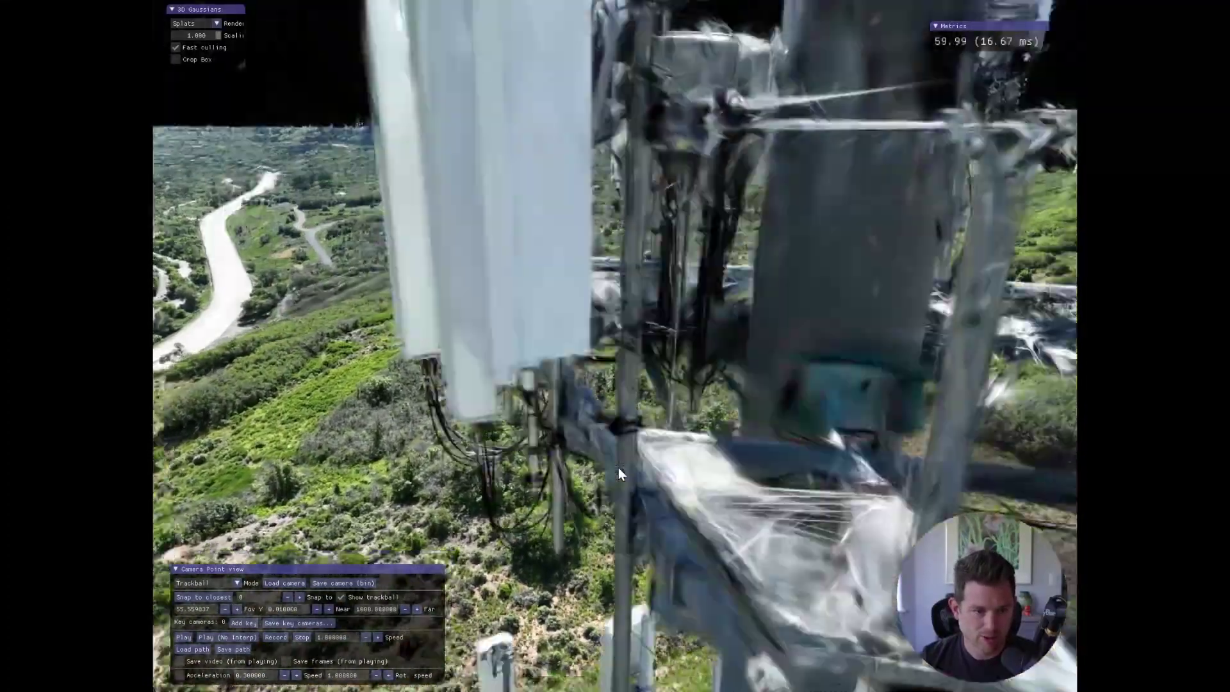
scroll(618, 468, down, 5)
drag(618, 468, 625, 383)
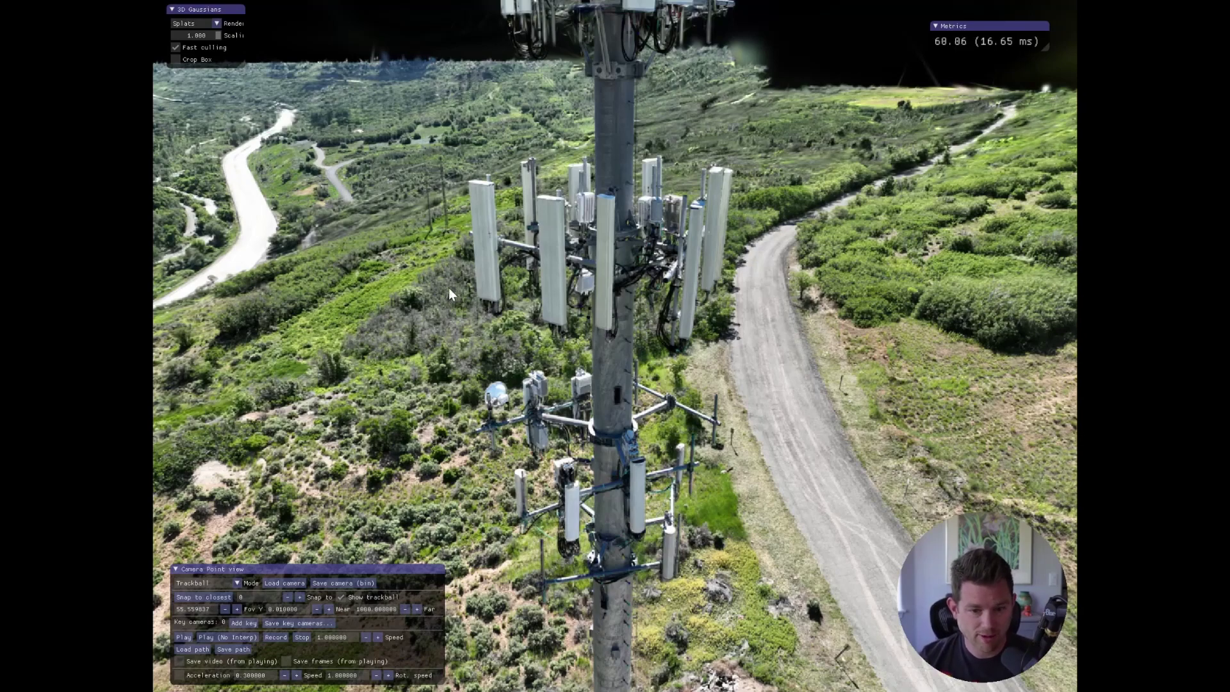
drag(442, 308, 609, 506)
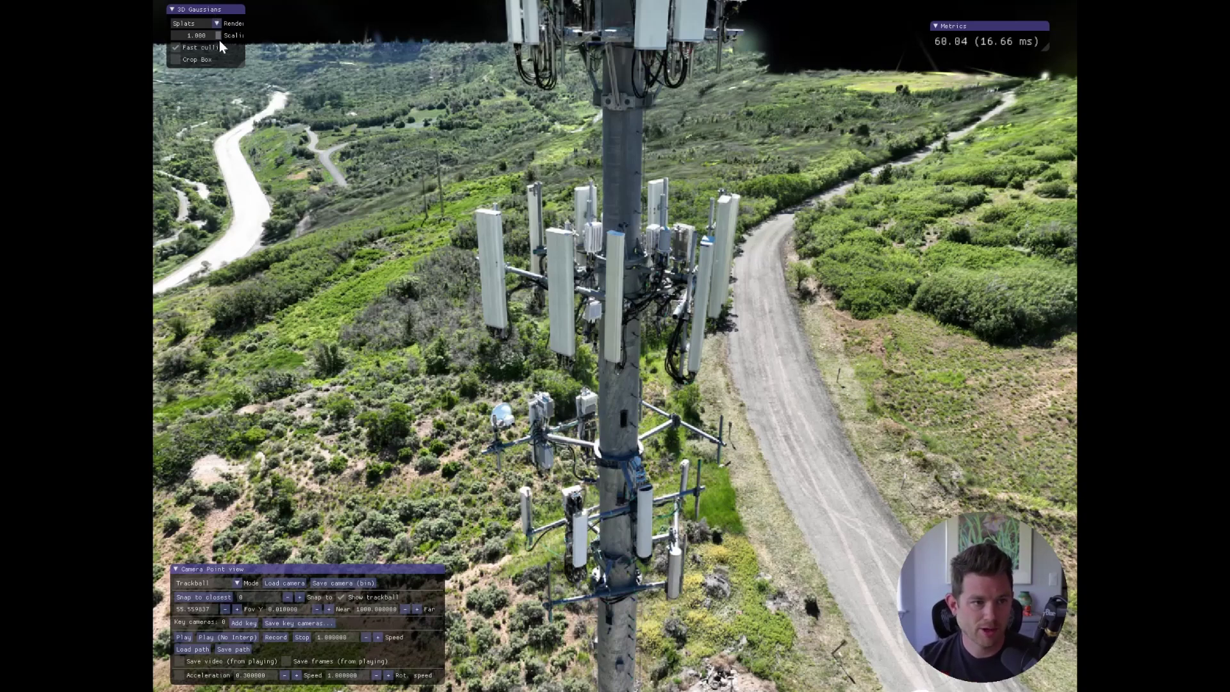
- Reduce the splat scaling modifier to 0.001 to inspect the individual points, and restore the splats to full size
drag(214, 37, 174, 47)
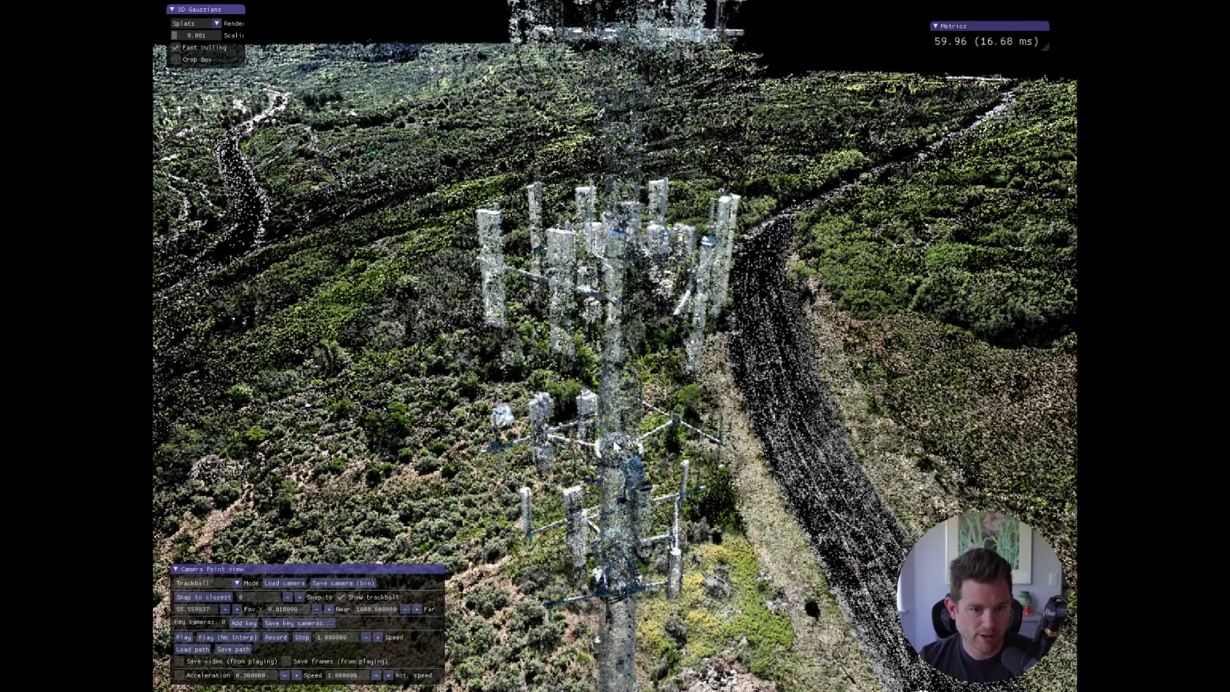
drag(171, 38, 249, 49)
- View the scene in the Ellipsoids render mode, and switch the render mode to Initial Points
click(216, 24)
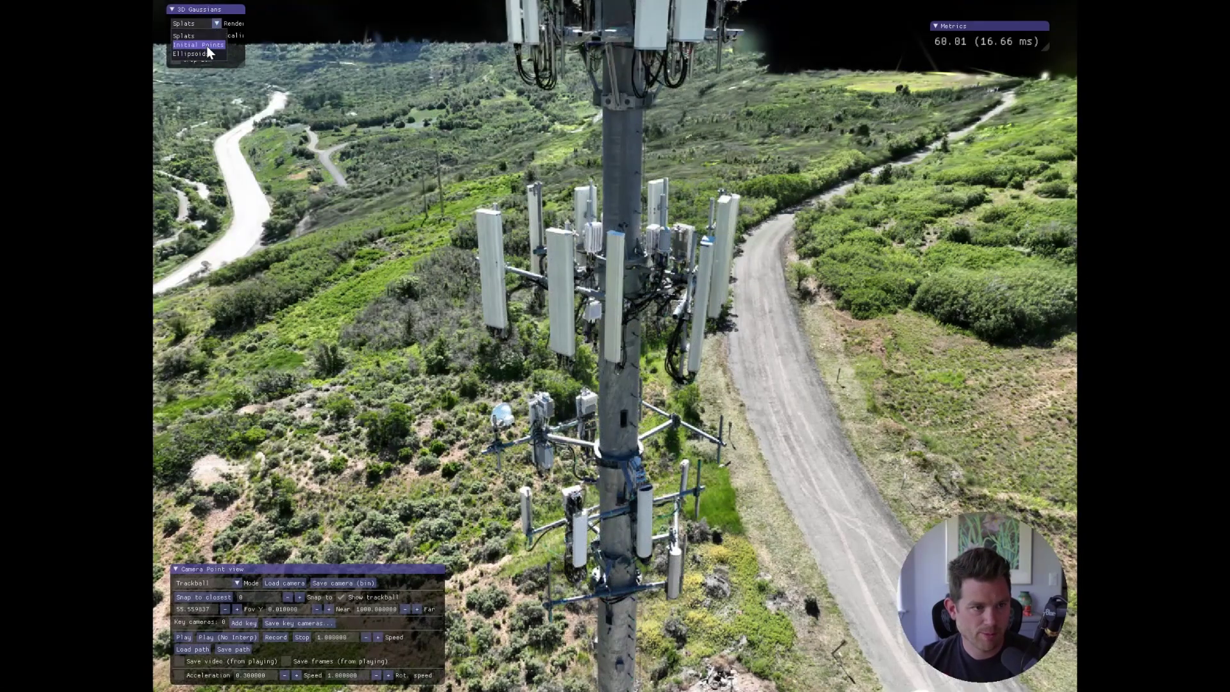
click(207, 51)
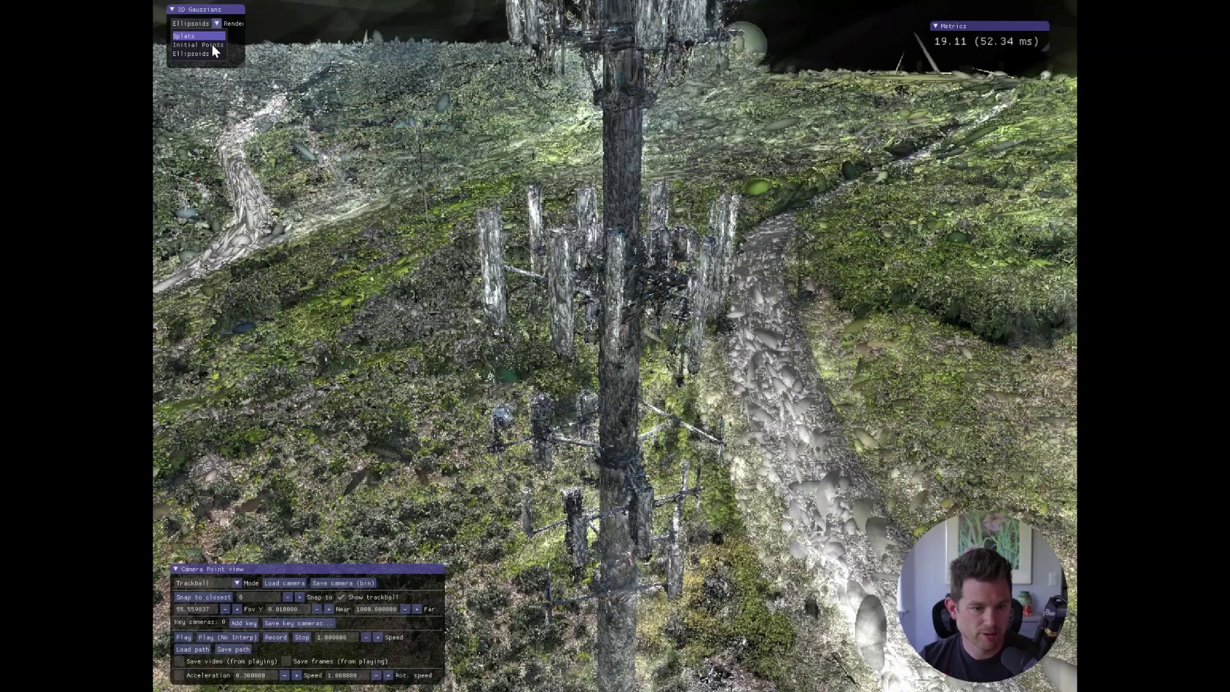
click(212, 45)
- Examine the initial point cloud from far away and near the compound, and set the render mode back to Splats
scroll(647, 481, up, 3)
right_drag(676, 552, 600, 238)
scroll(600, 238, down, 6)
scroll(594, 237, down, 10)
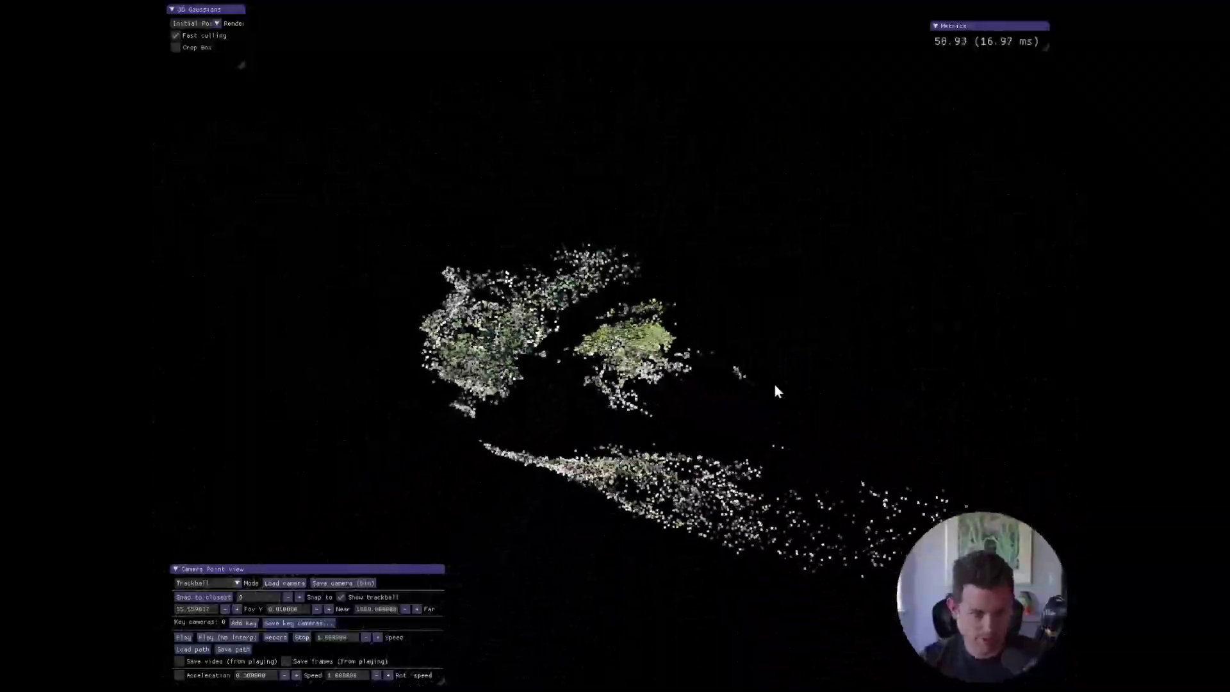
scroll(713, 434, up, 10)
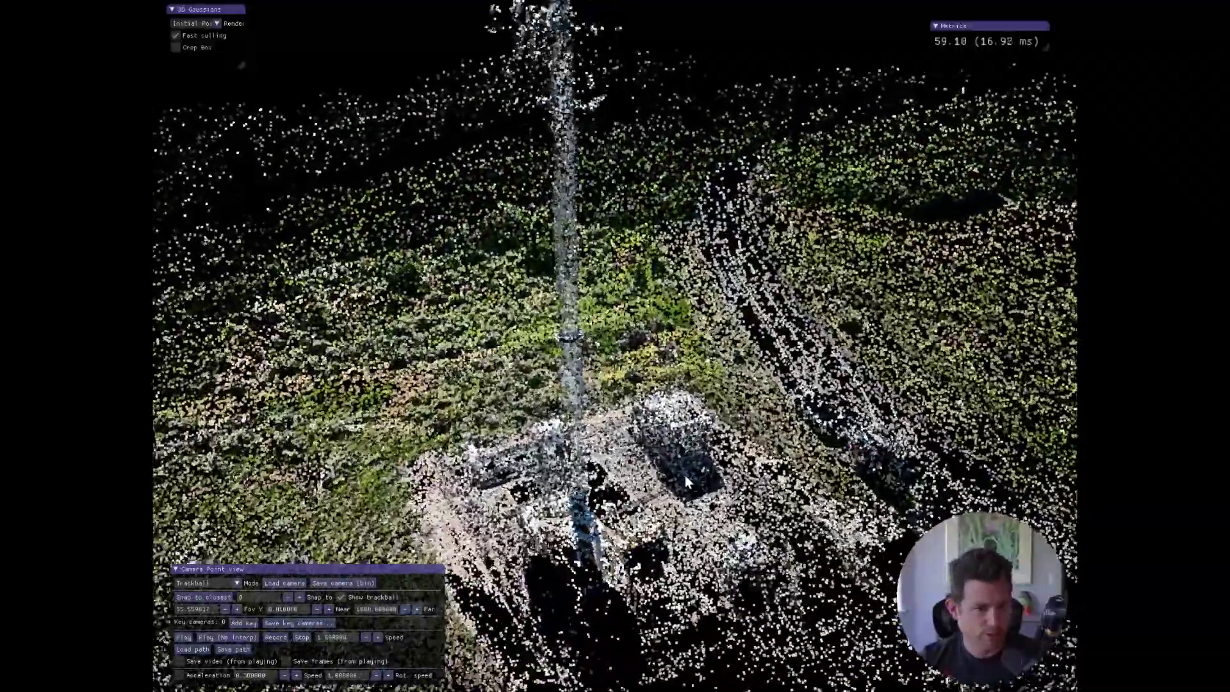
click(194, 23)
click(192, 36)
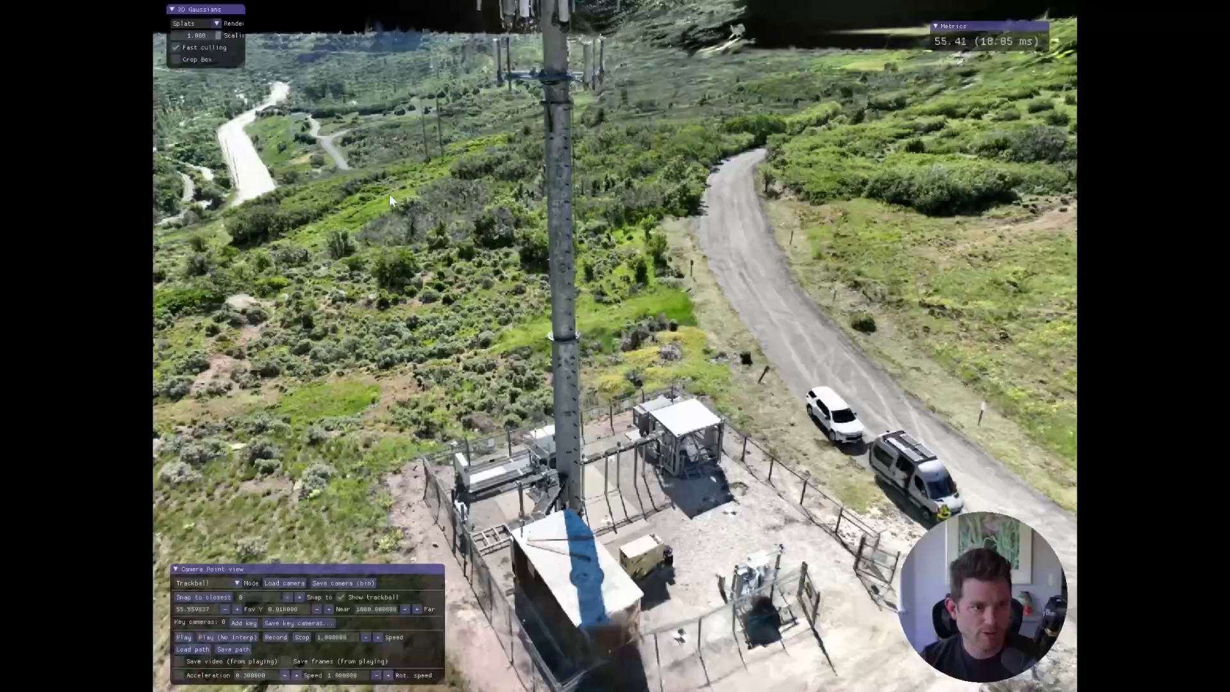
- Orbit around the tower to a higher viewpoint and examine the whole tower with its fenced compound from a distance
drag(717, 542, 496, 538)
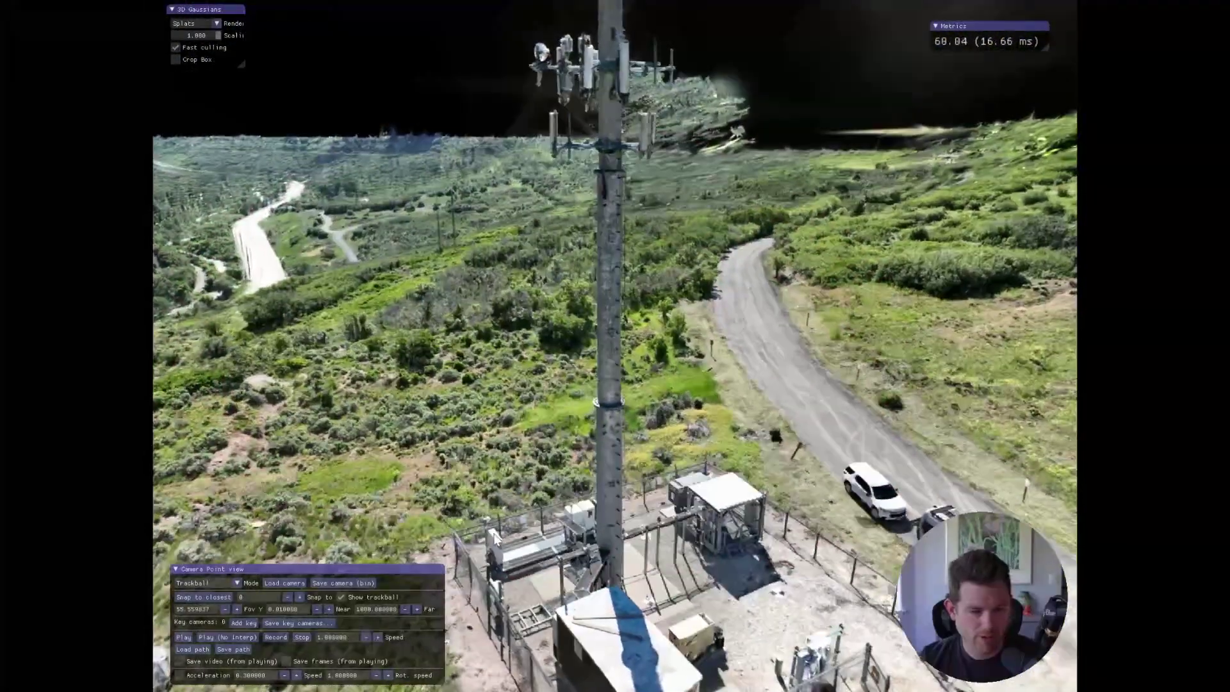
drag(645, 586, 757, 332)
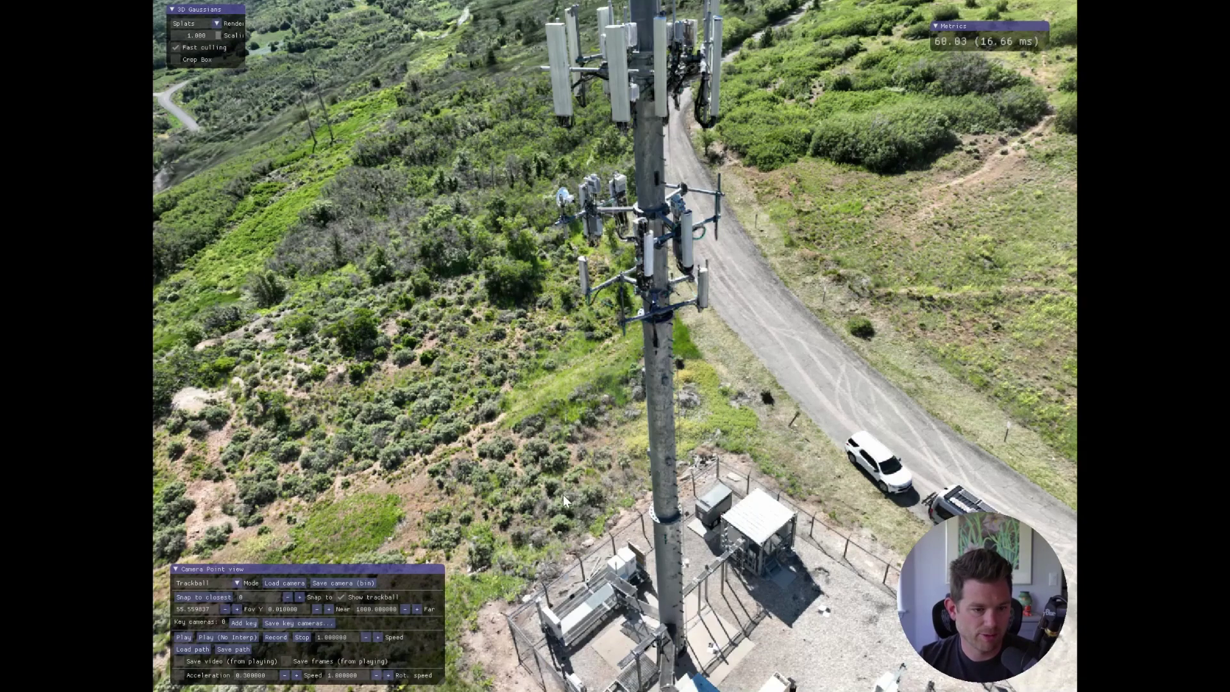
drag(563, 494, 451, 433)
scroll(536, 312, down, 8)
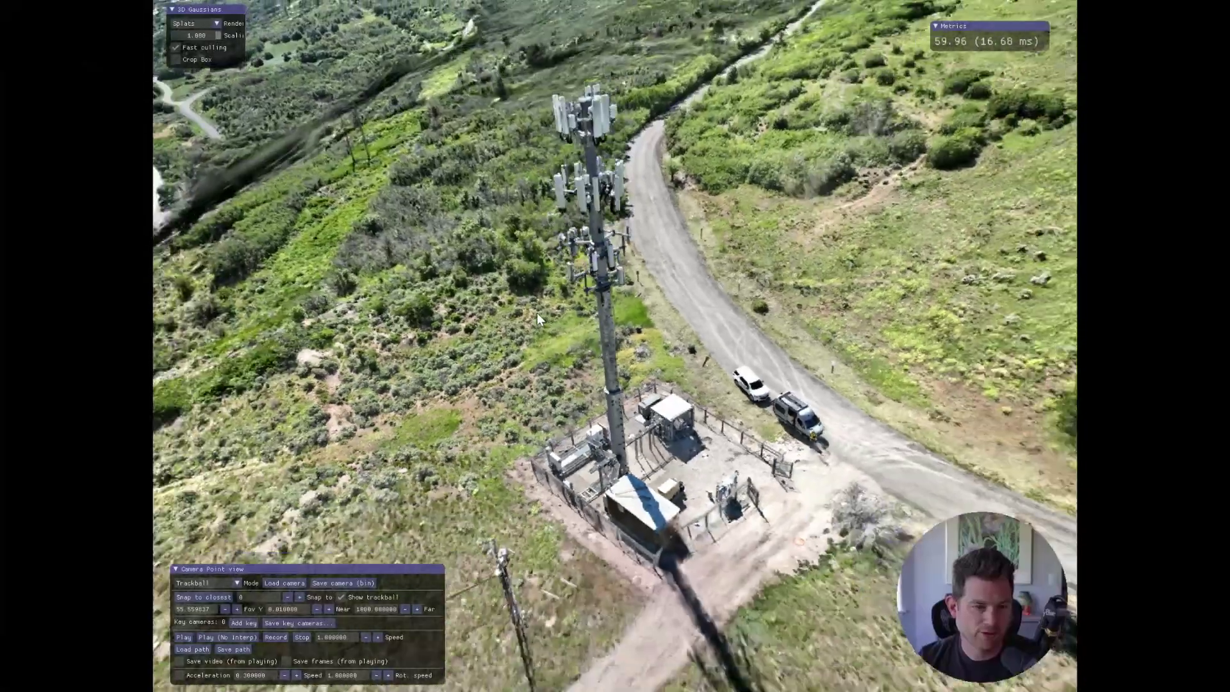
- Move in on the lower tower shaft and examine the tower base, the cable bridge and the surrounding equipment at close range
scroll(532, 330, up, 10)
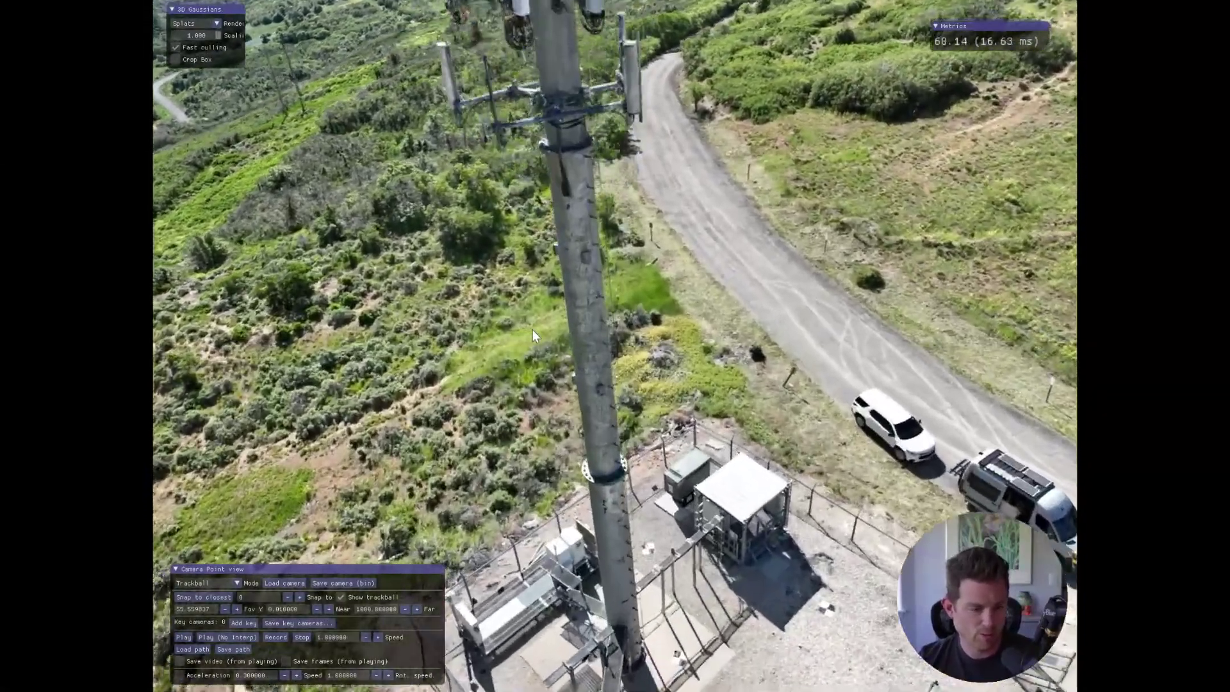
drag(532, 330, 479, 92)
right_drag(479, 92, 449, 63)
right_drag(458, 173, 474, 210)
drag(475, 218, 511, 209)
scroll(512, 203, up, 10)
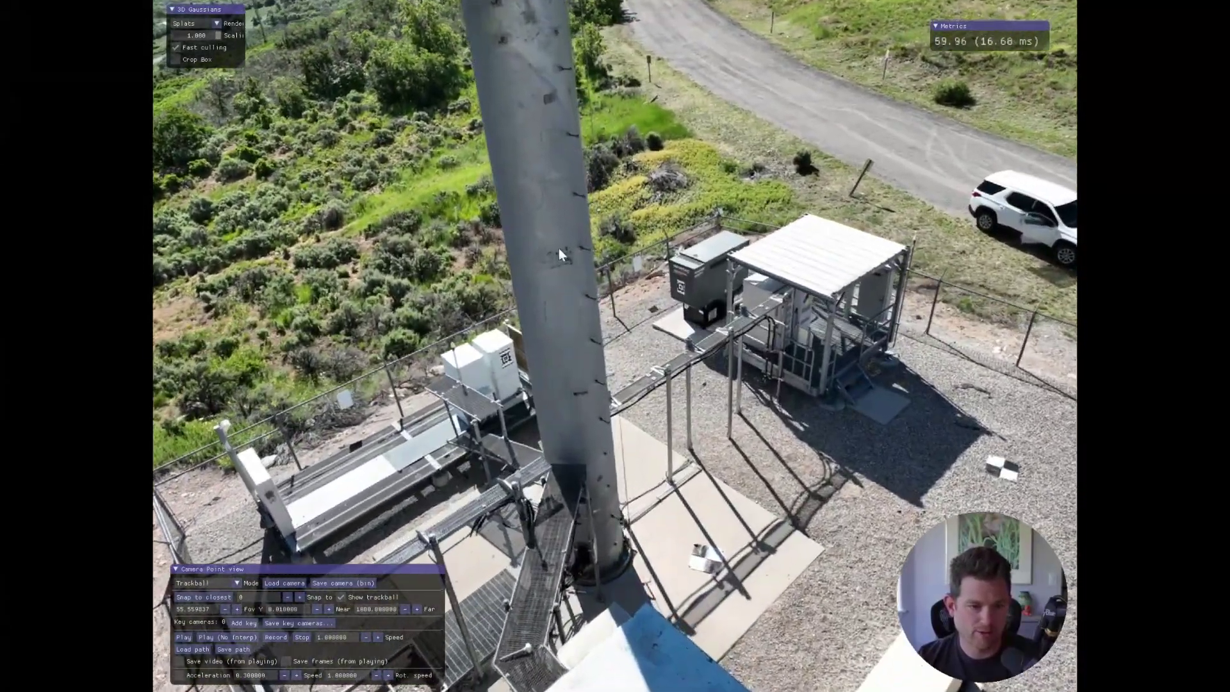